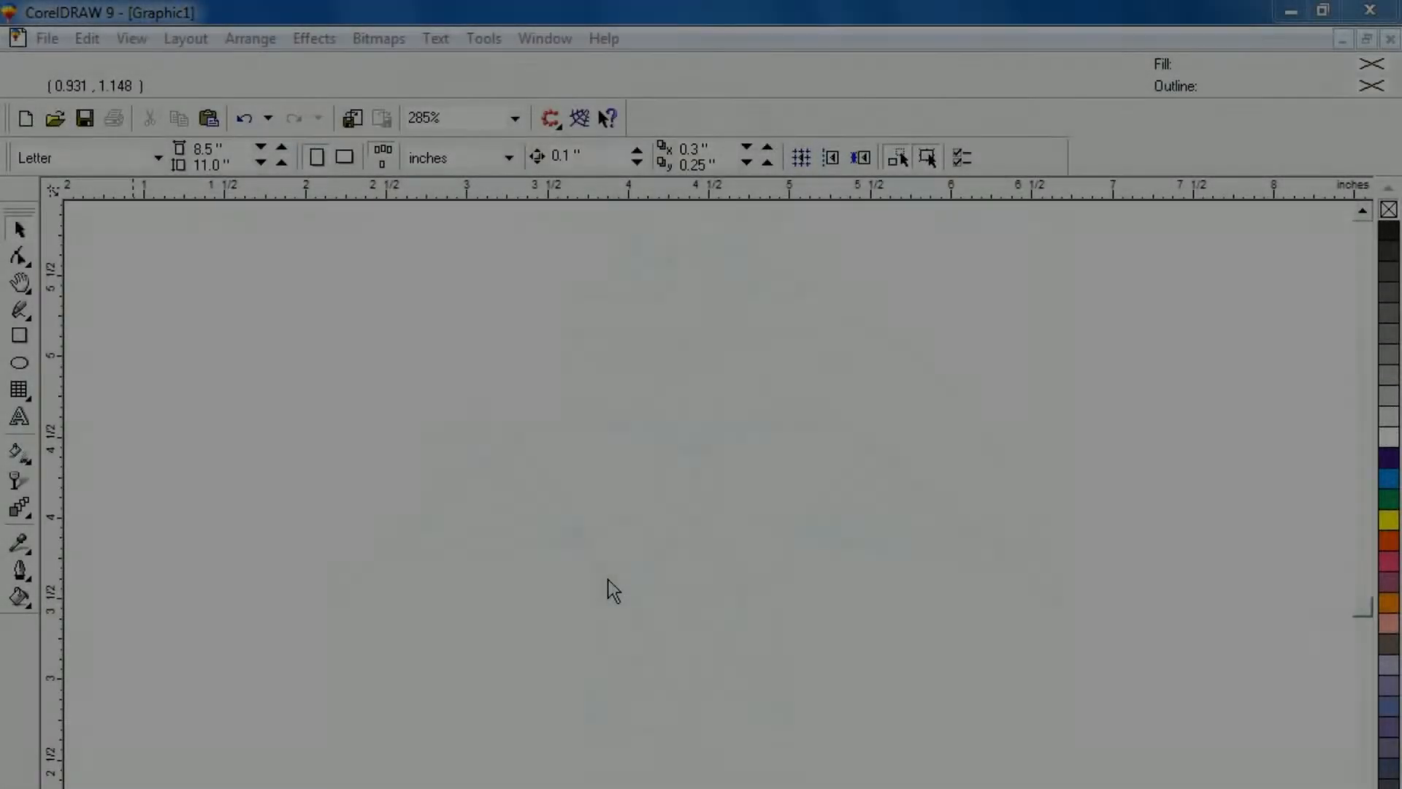
- Draw a tall rectangle about 0.69 by 1.76 inches and place a copy of it to its right
click(19, 335)
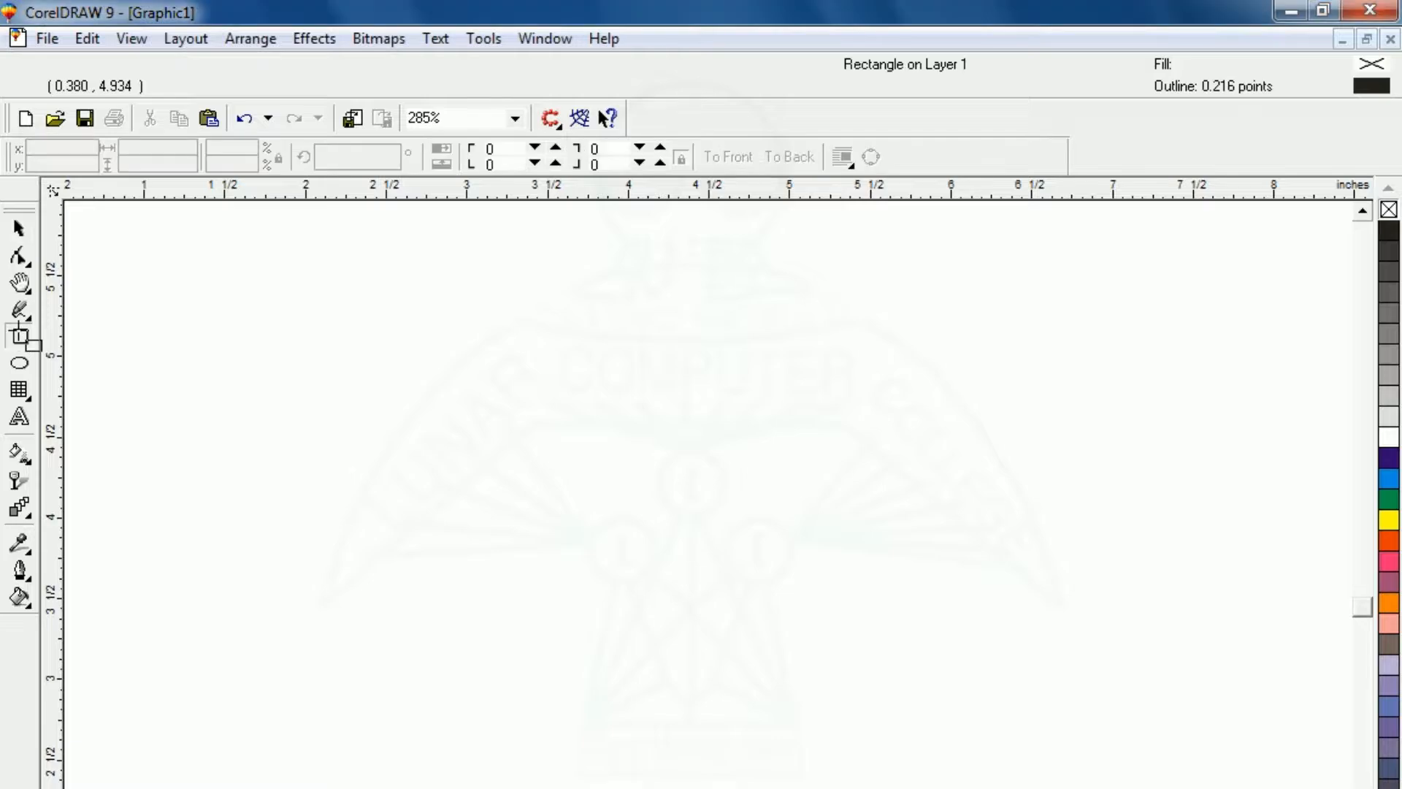
mouse_move(504, 443)
mouse_down()
mouse_move(519, 532)
mouse_move(563, 579)
mouse_move(595, 727)
mouse_move(616, 726)
mouse_up()
key(space)
drag(562, 585, 704, 586)
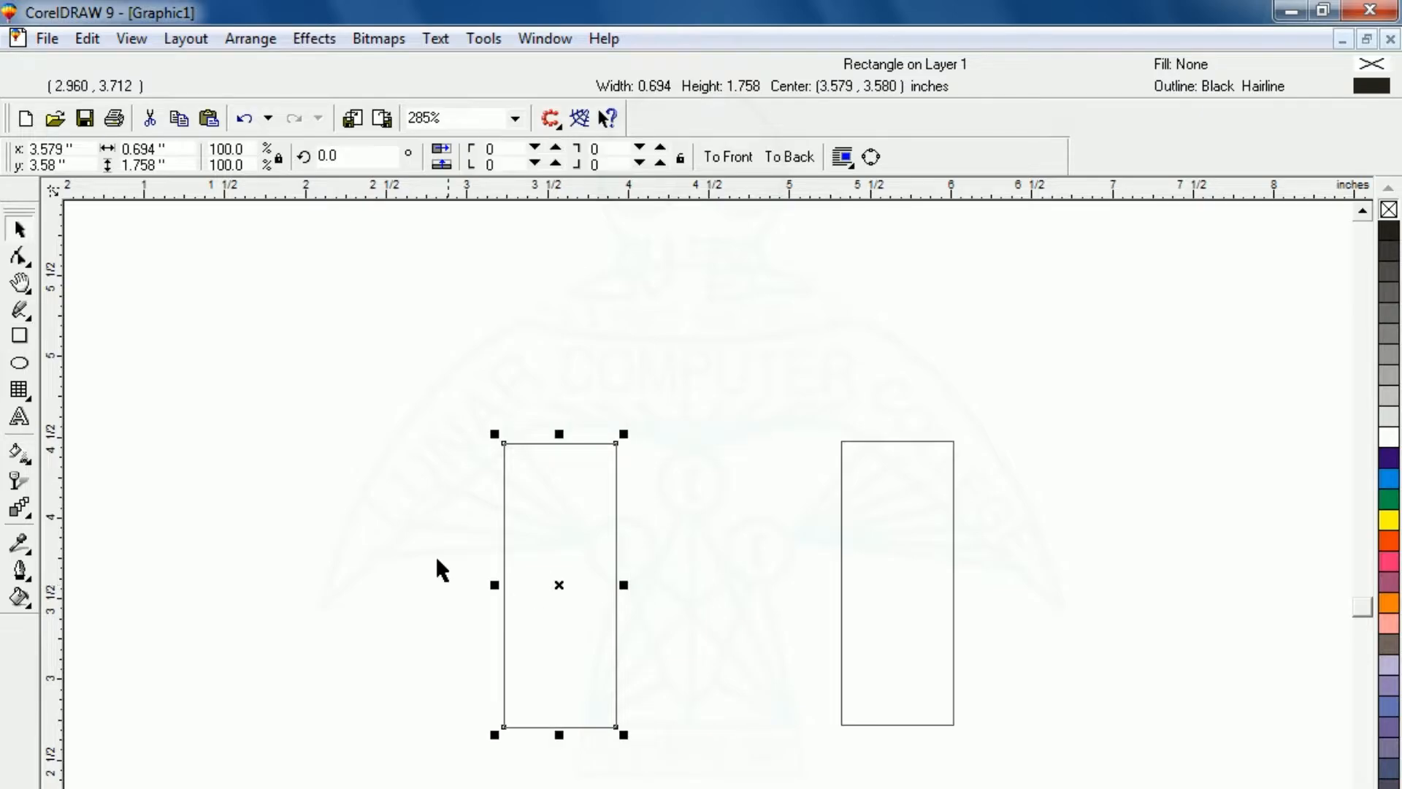
- Skew the left rectangle horizontally, shifting its top edge left so the shape is about 1.17 inches wide overall
click(467, 576)
click(573, 683)
click(561, 615)
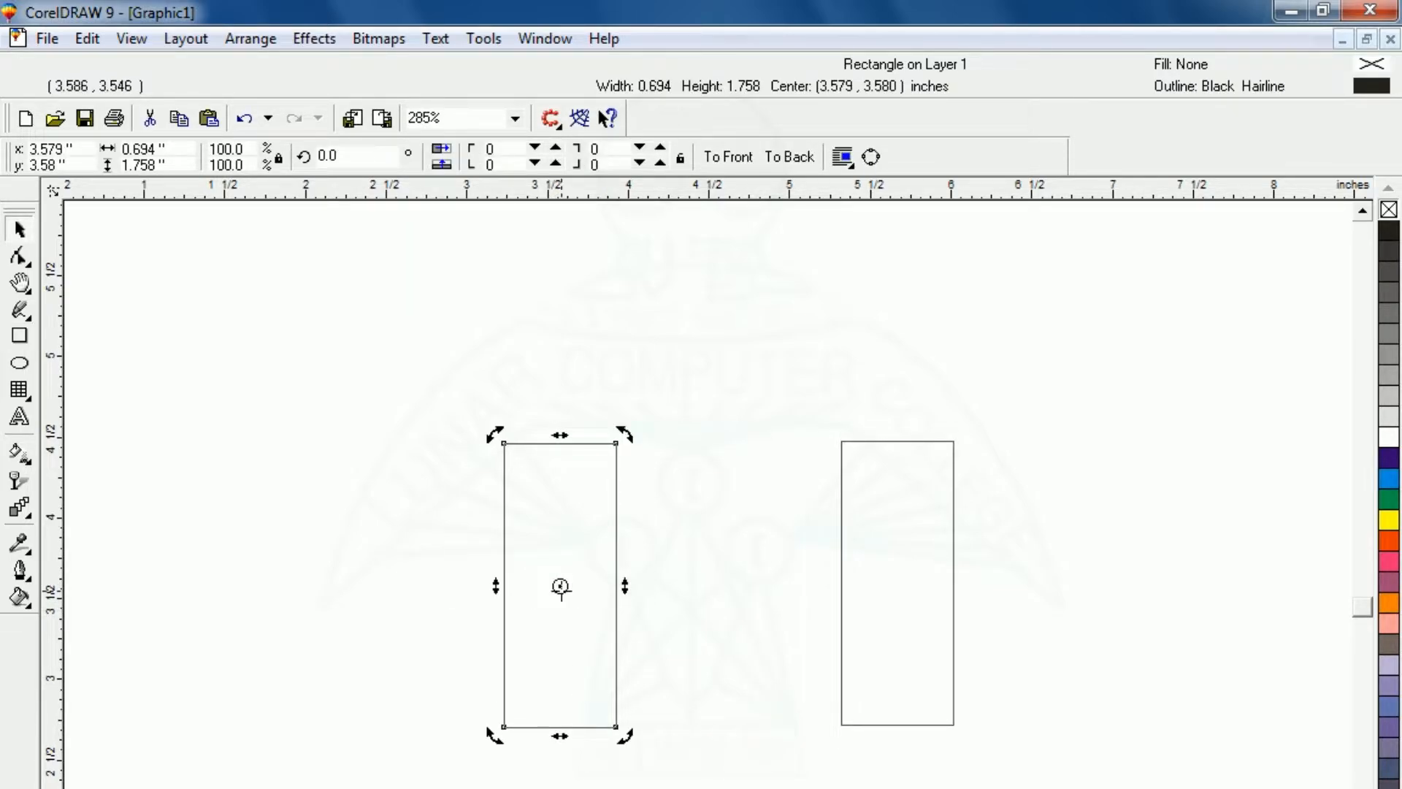
drag(558, 432, 480, 433)
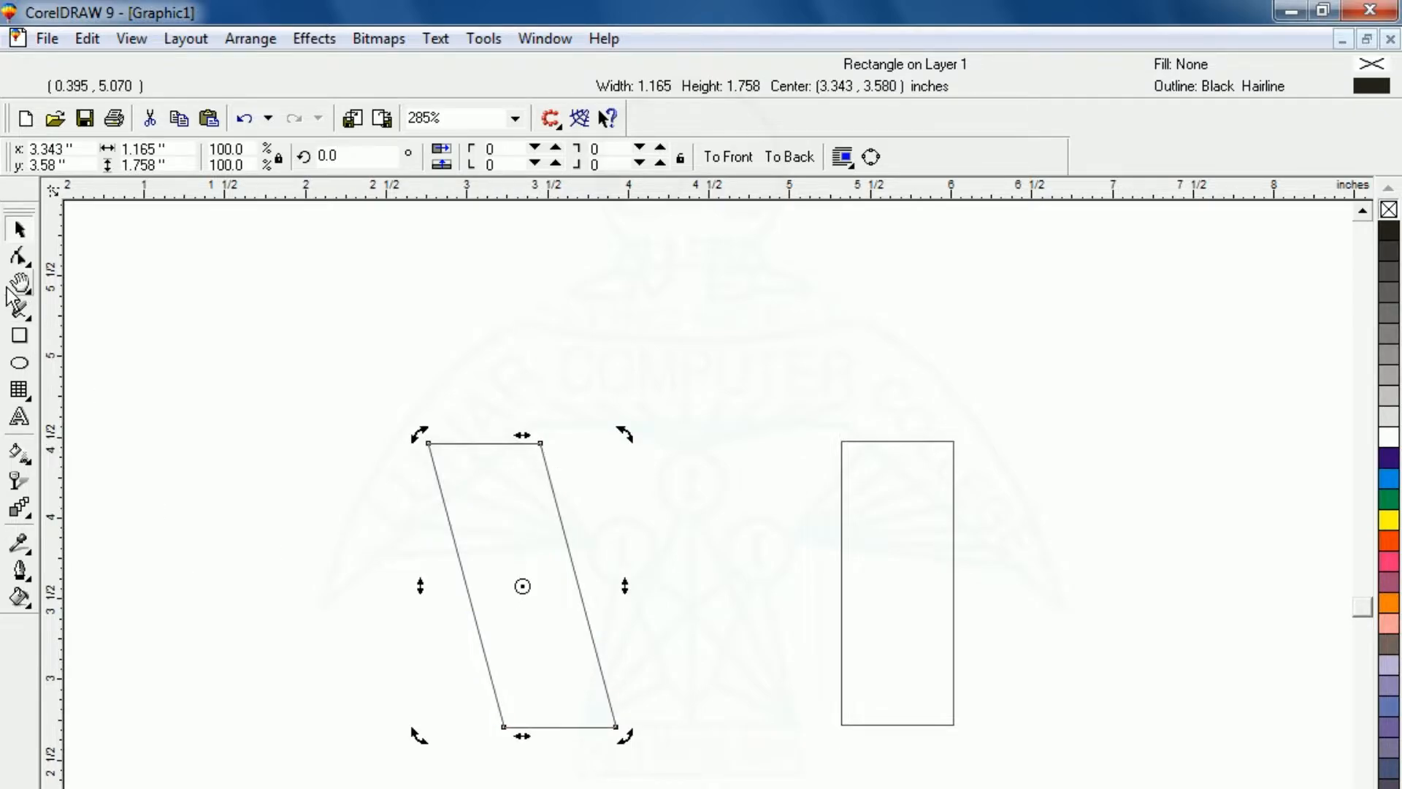
- Convert the slanted shape to curves and bend its left side inward to the right as a smooth curve
click(19, 255)
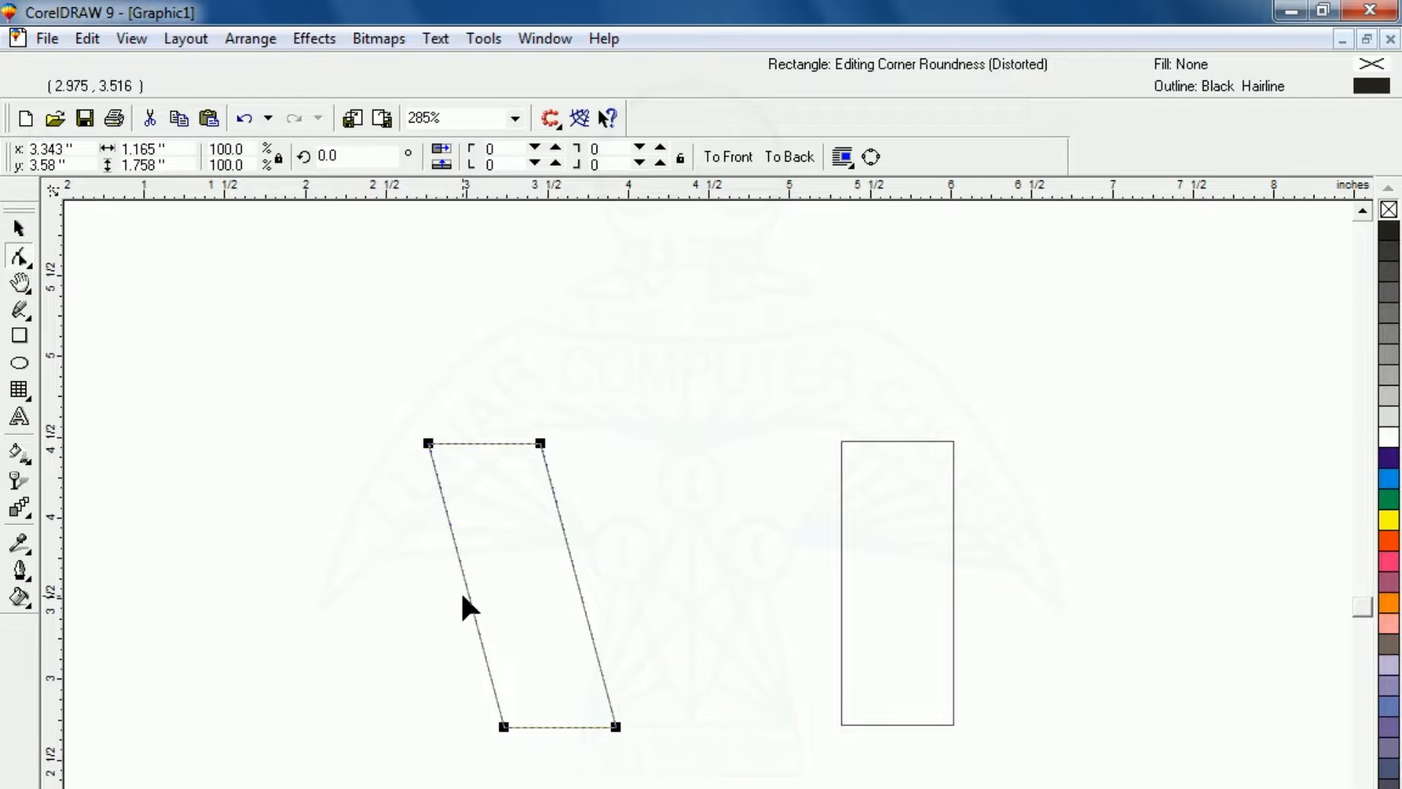
key(ctrl+q)
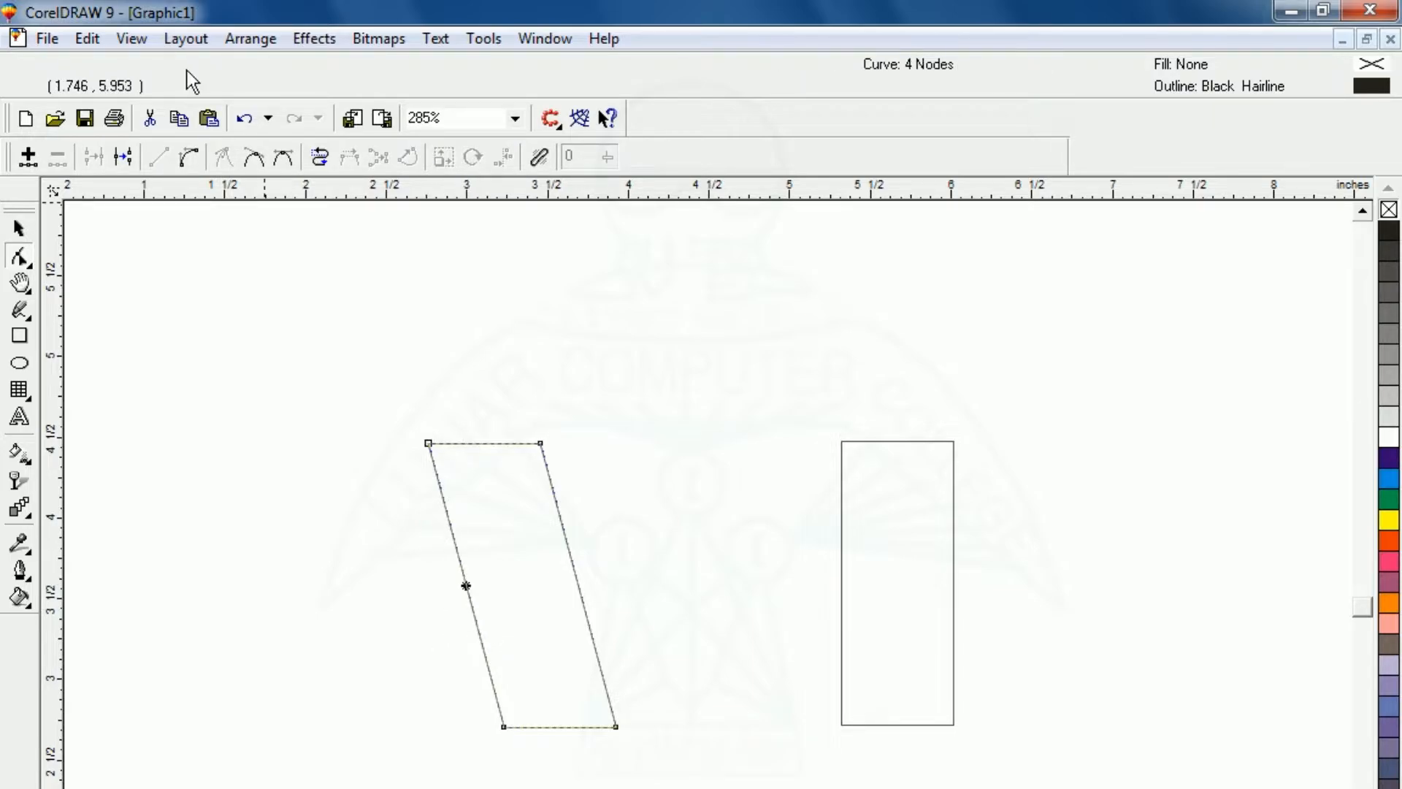
click(187, 155)
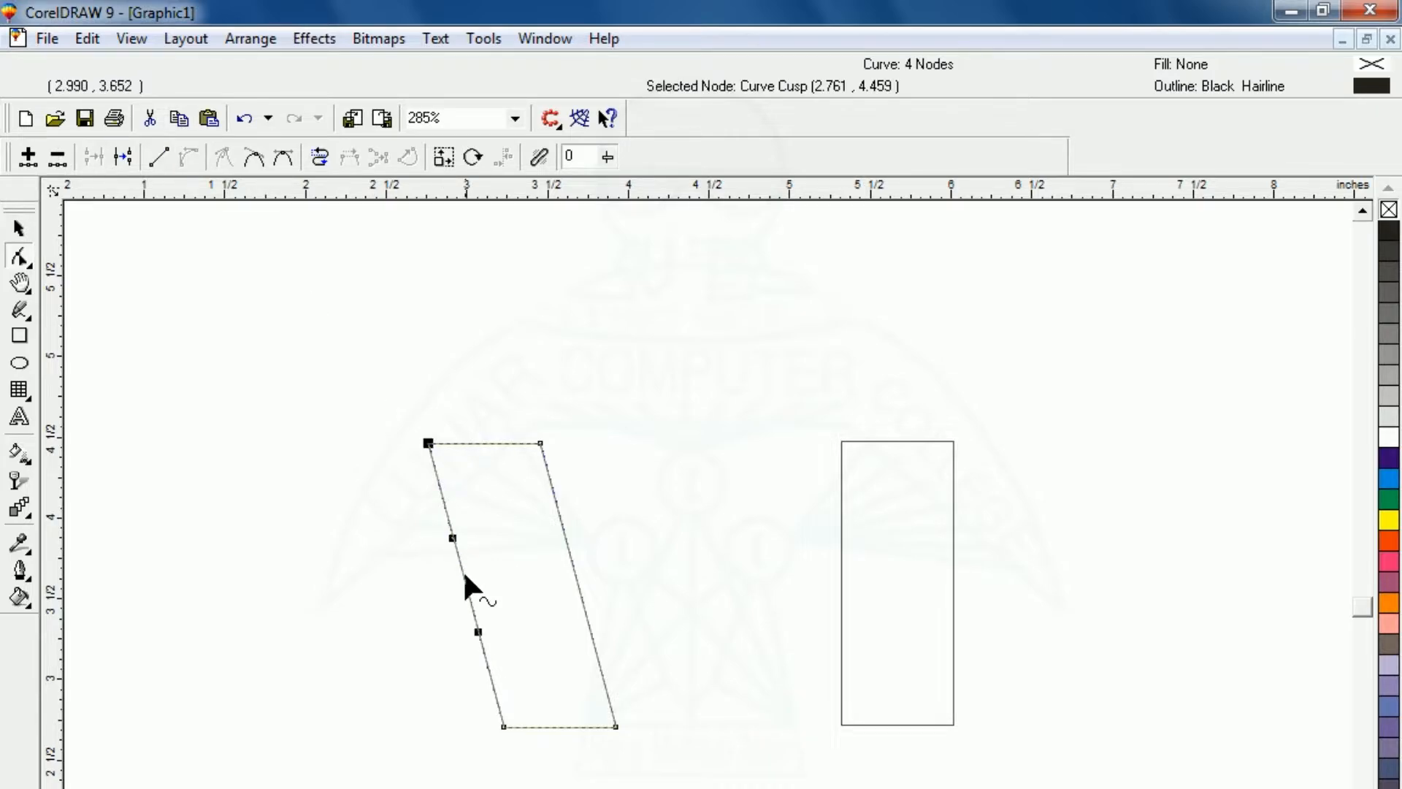
drag(464, 582, 529, 577)
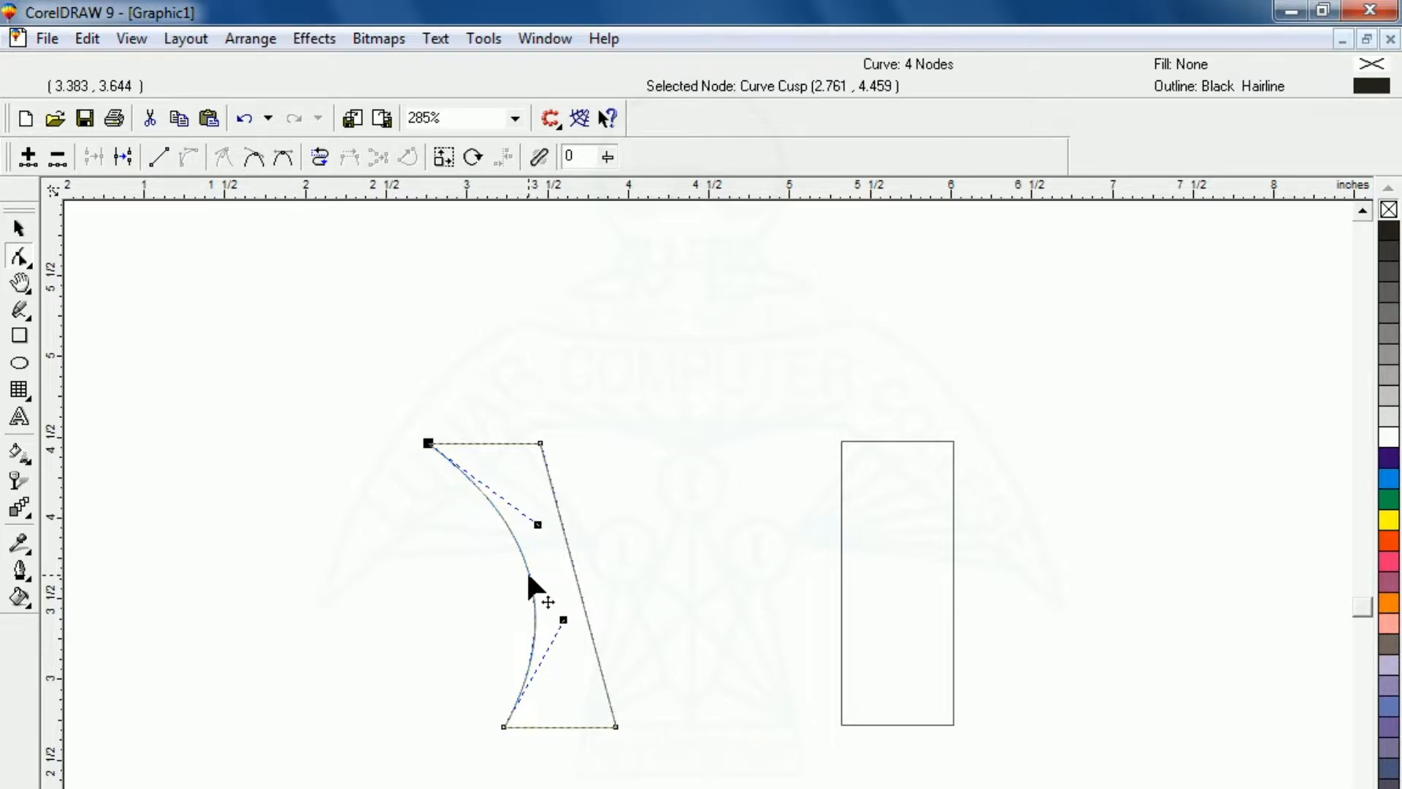
- Bend the slanted shape's right side outward to the right and adjust the left side's curve to run parallel to it
click(571, 561)
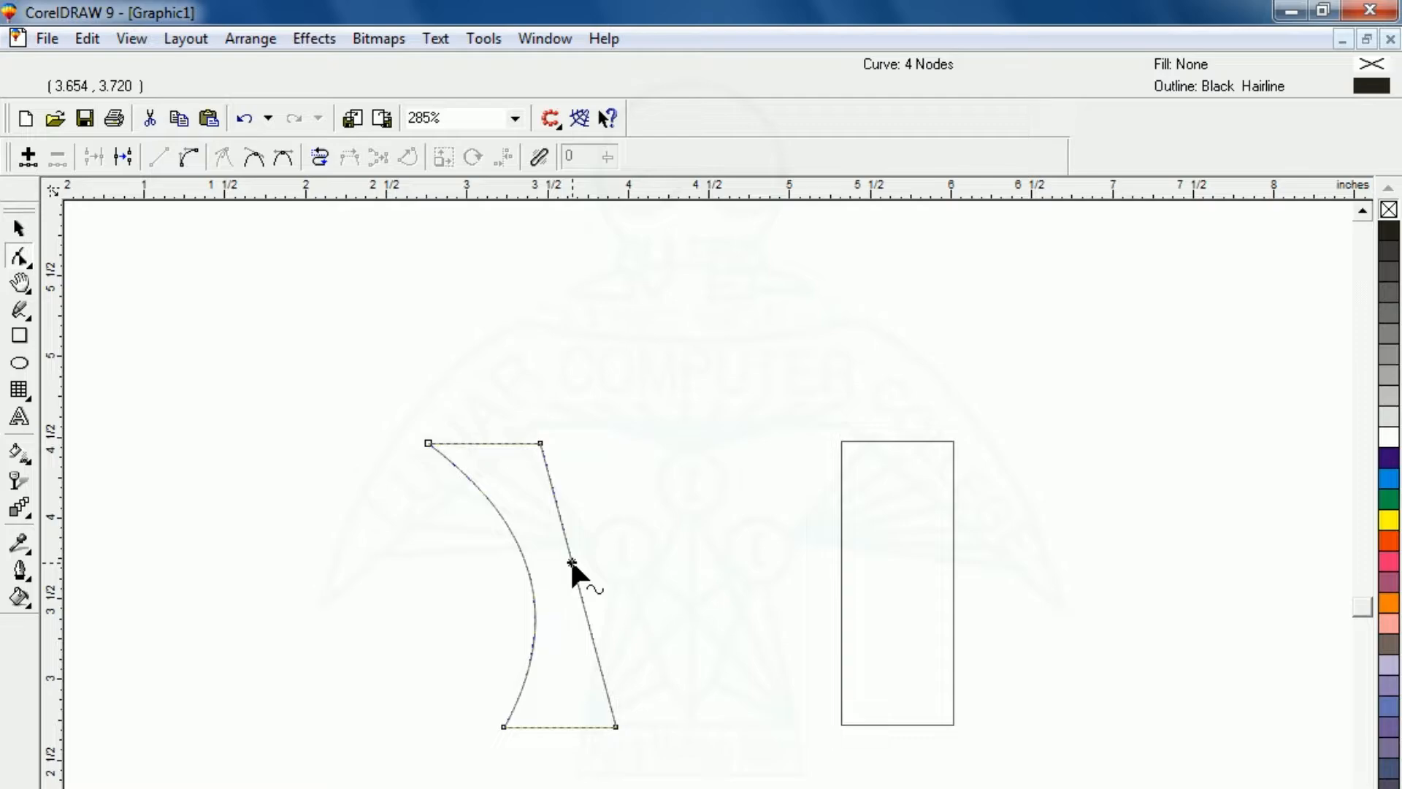
click(190, 157)
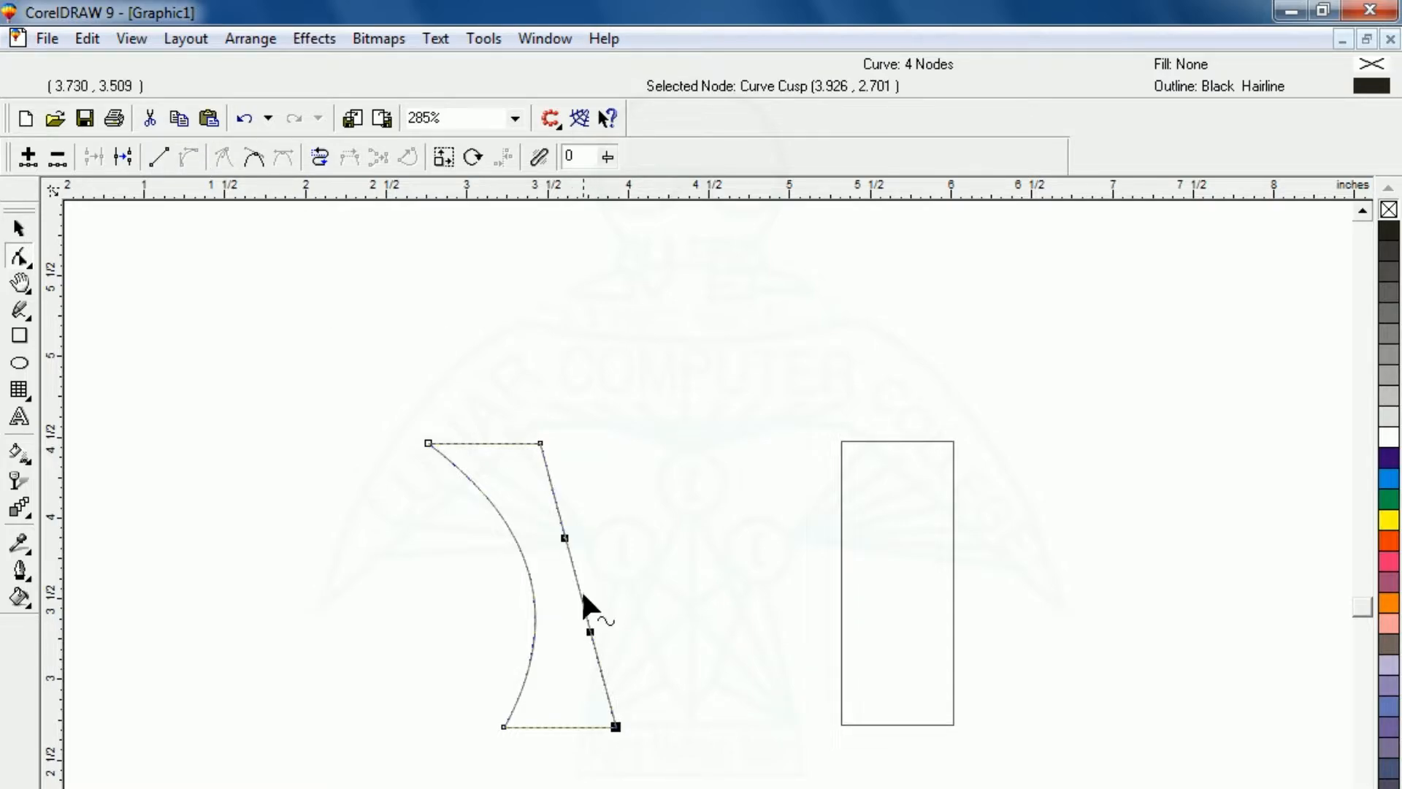
drag(583, 595, 637, 580)
drag(540, 580, 491, 597)
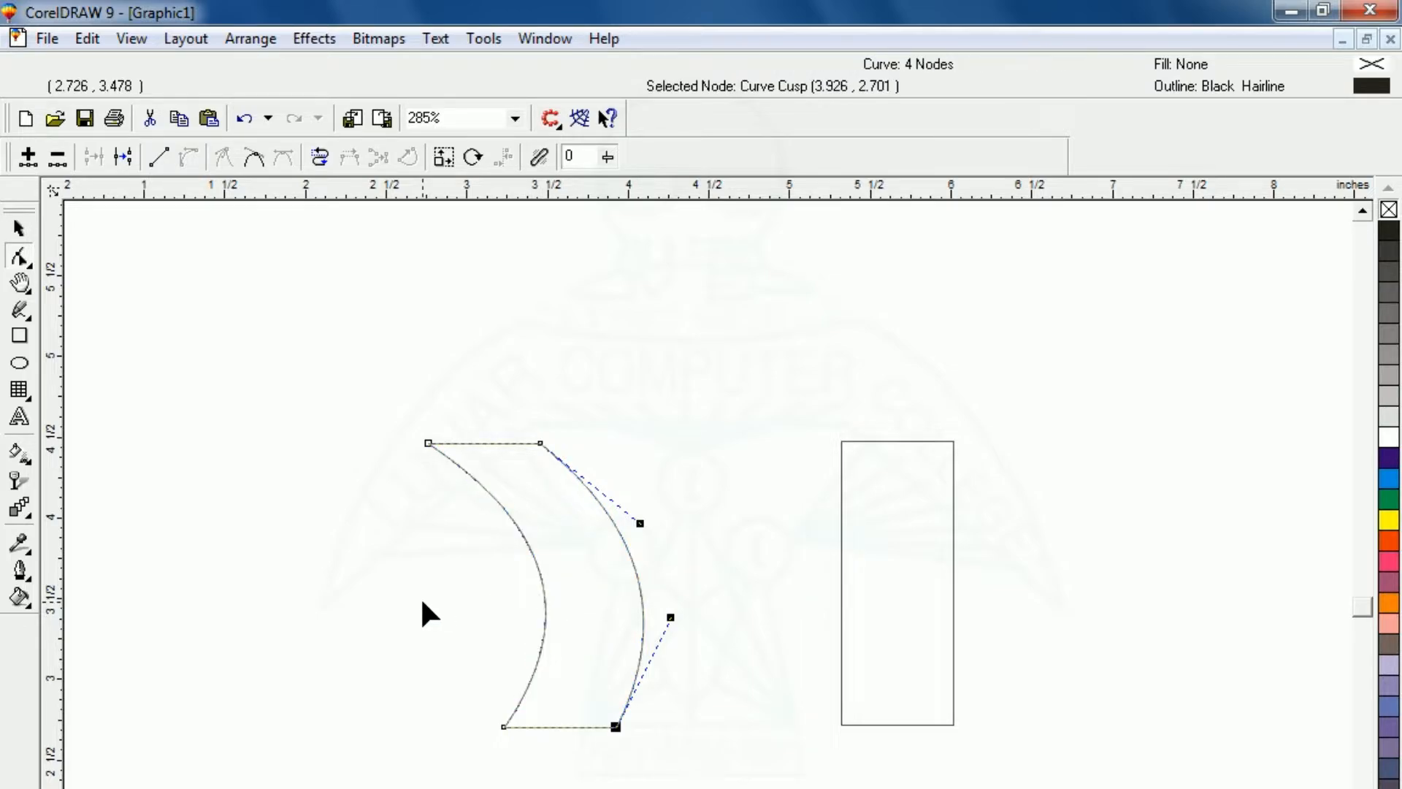
- Move the plain rectangle to the left of the curved shape and shift the curved shape slightly left and down
click(19, 229)
click(460, 589)
drag(549, 552, 510, 564)
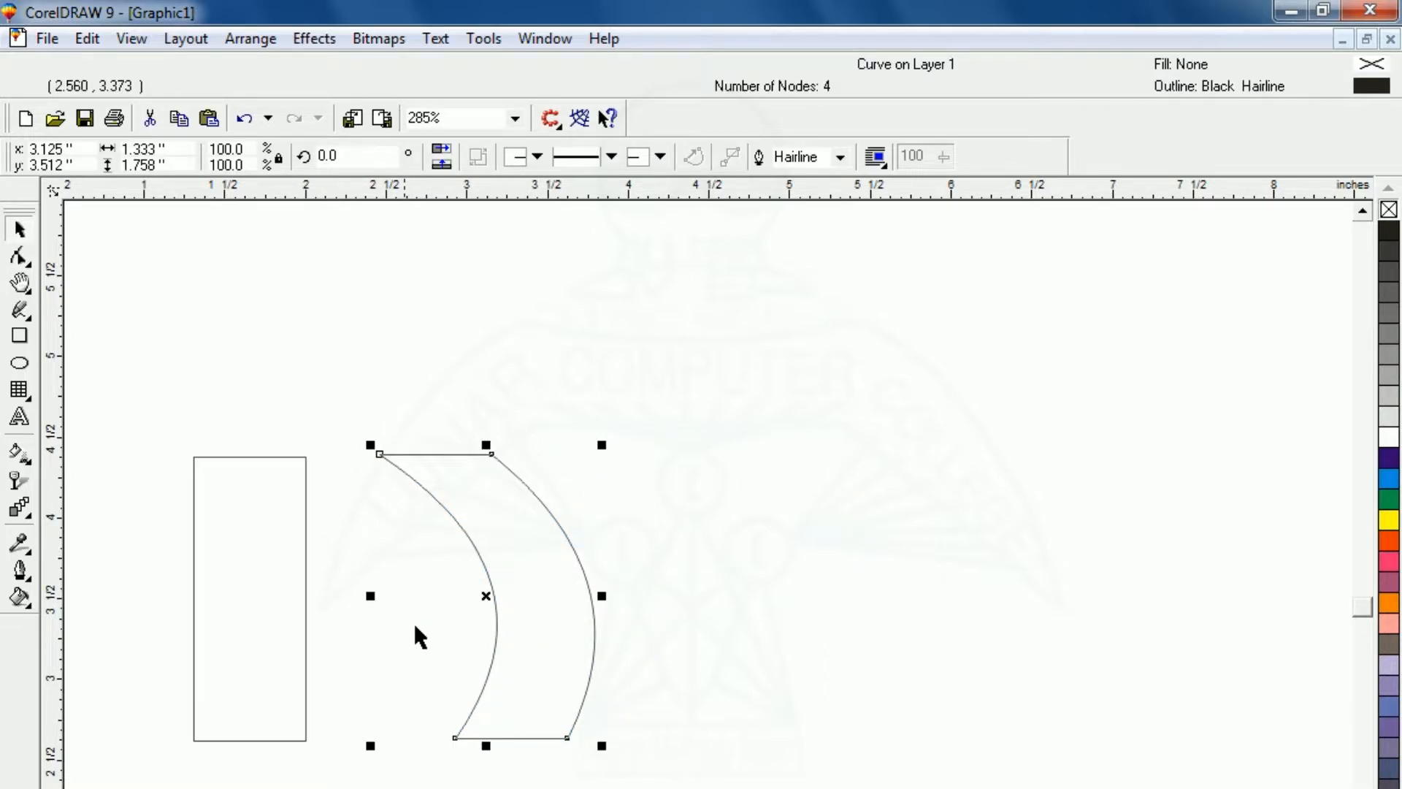
click(415, 614)
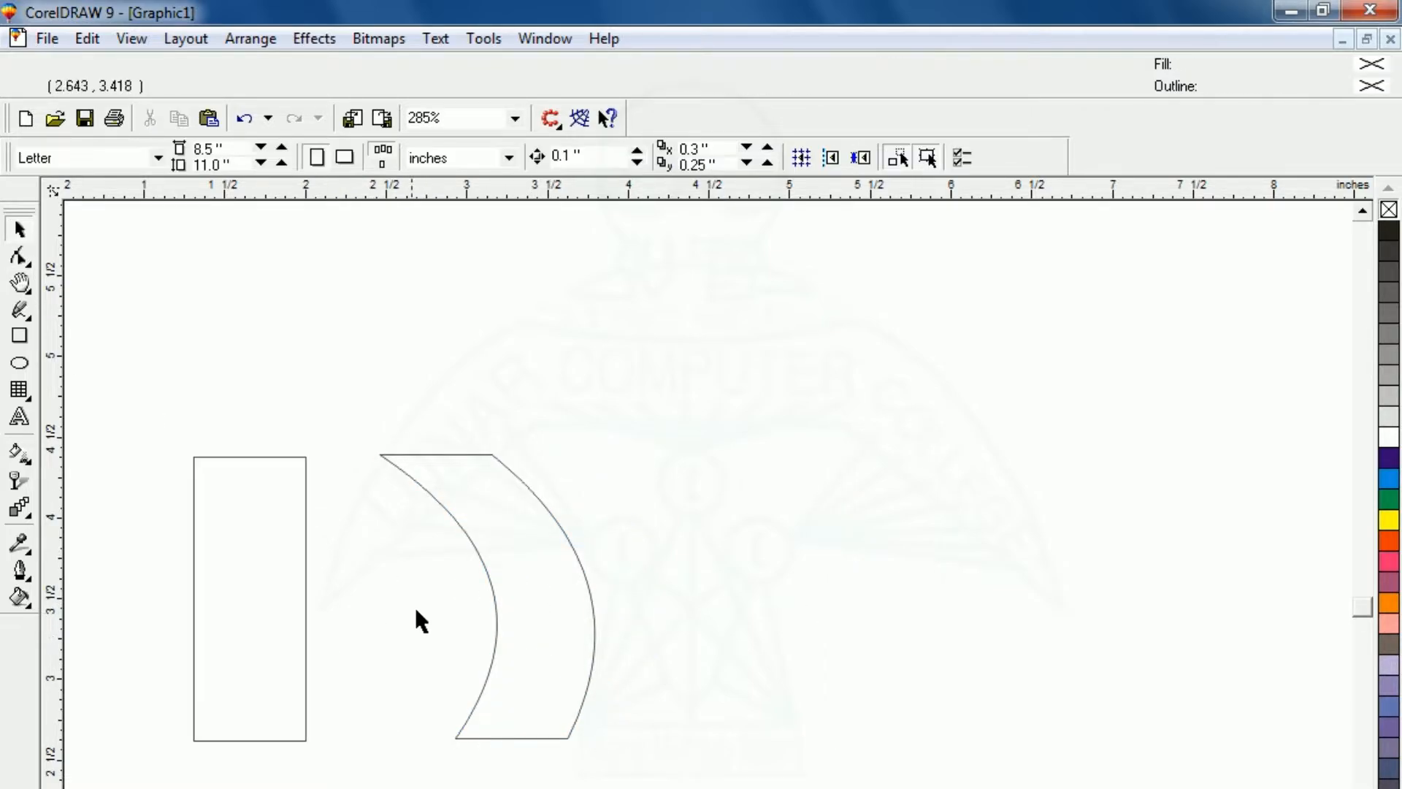
- Create a horizontally mirrored copy of the curved shape on its right side and move the copy farther right
click(562, 603)
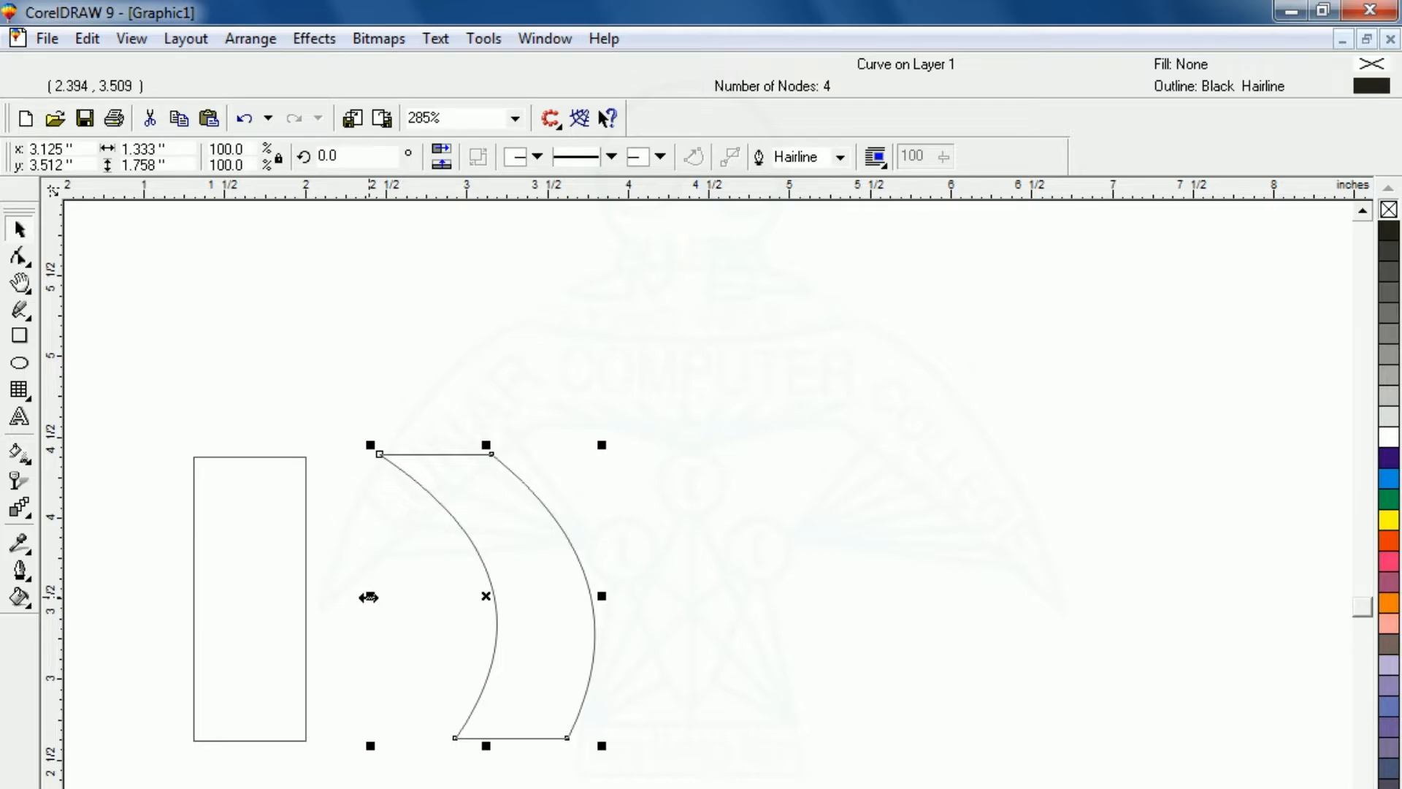
drag(370, 596, 635, 595)
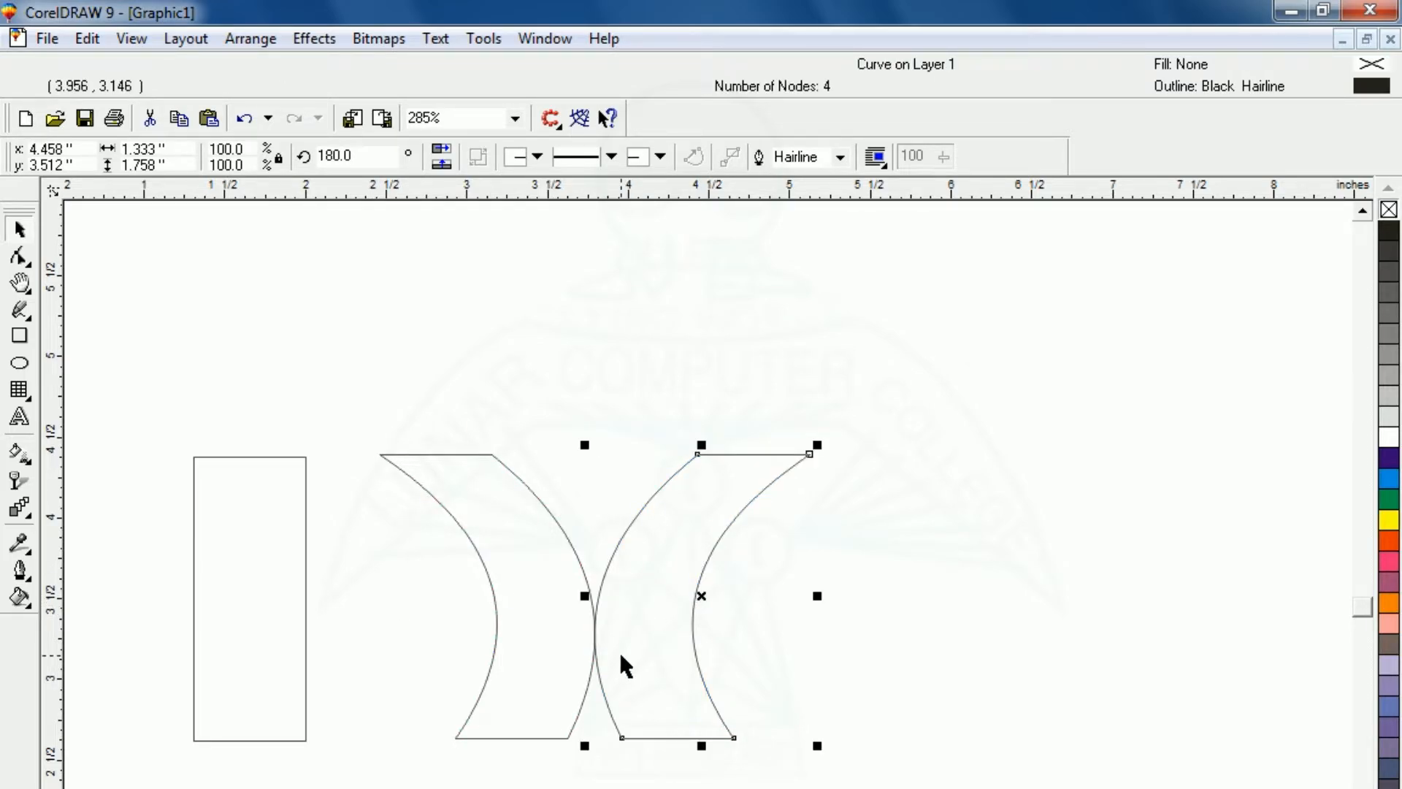
drag(695, 663, 910, 663)
- Place the plain rectangle between the two curved shapes and move the mirrored shape up against its right side
drag(298, 642, 682, 639)
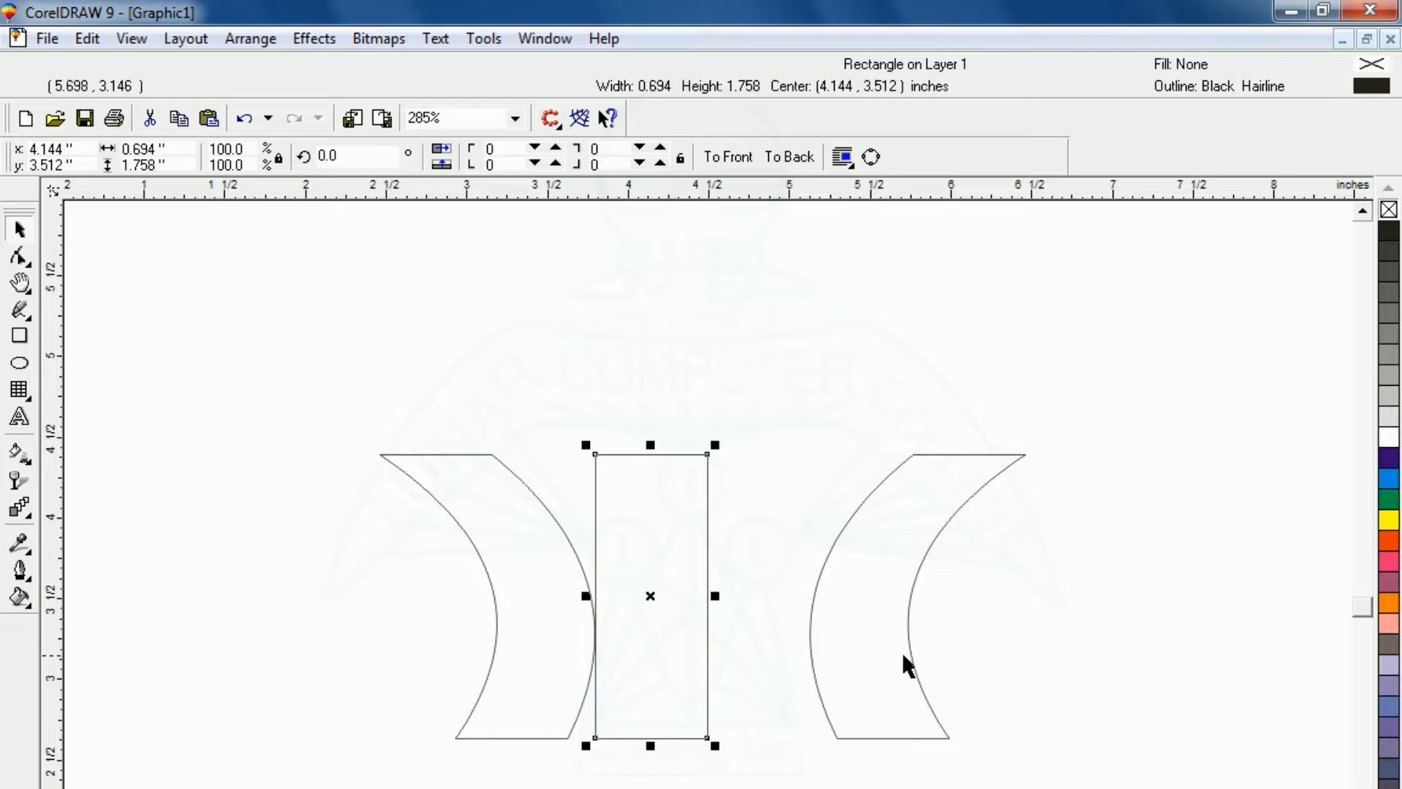
drag(904, 663, 801, 664)
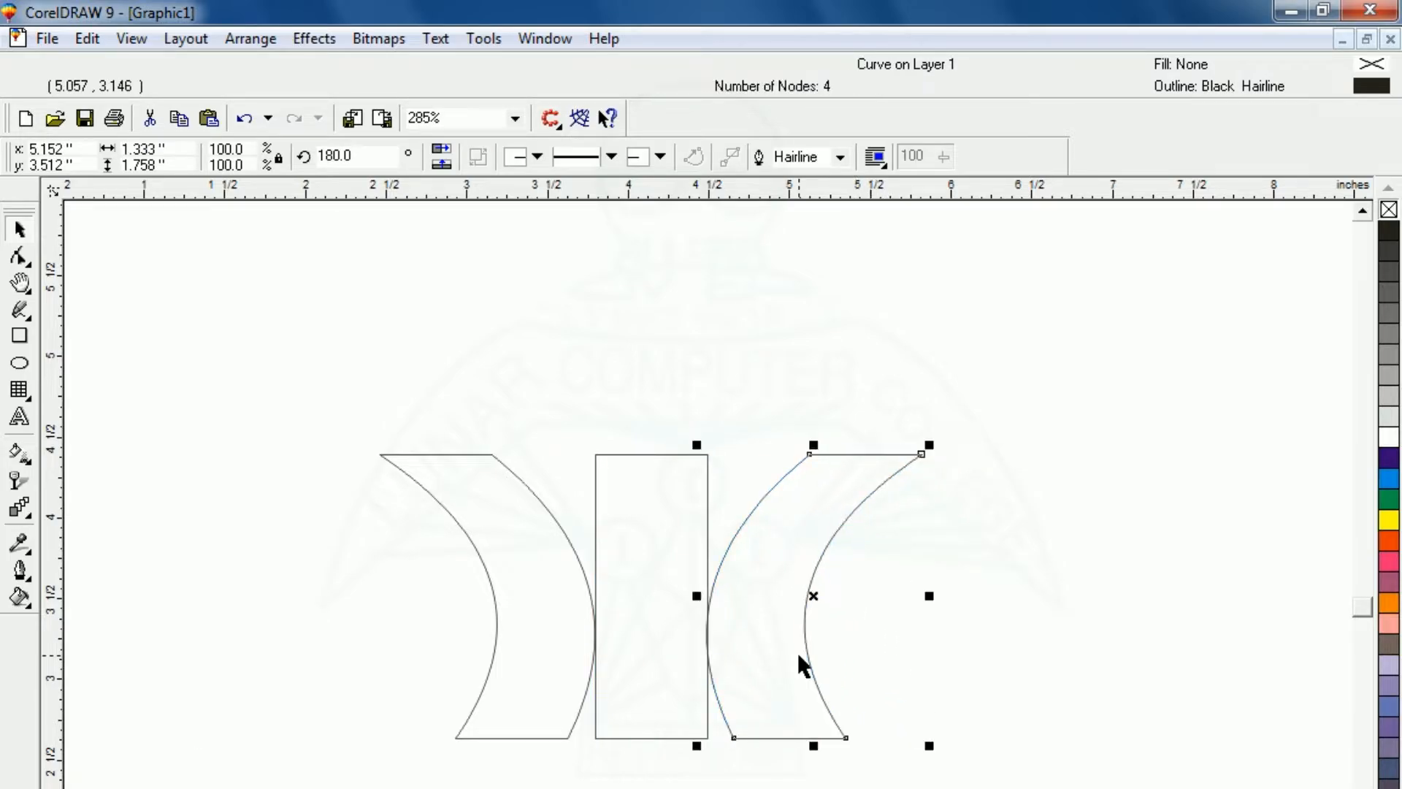
key(Escape)
- Align the bottom edges of the rectangle and both curved shapes
drag(301, 340, 1014, 785)
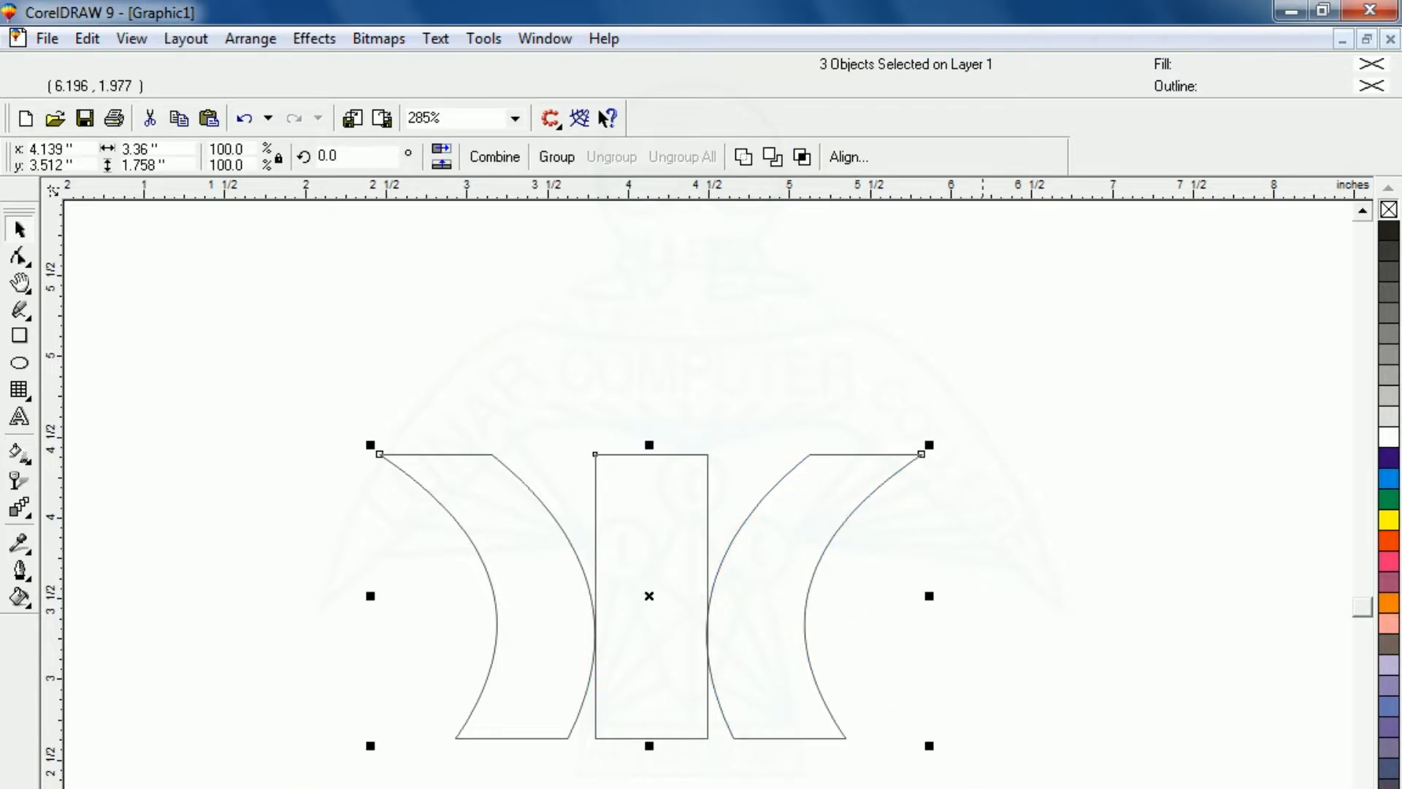
click(860, 161)
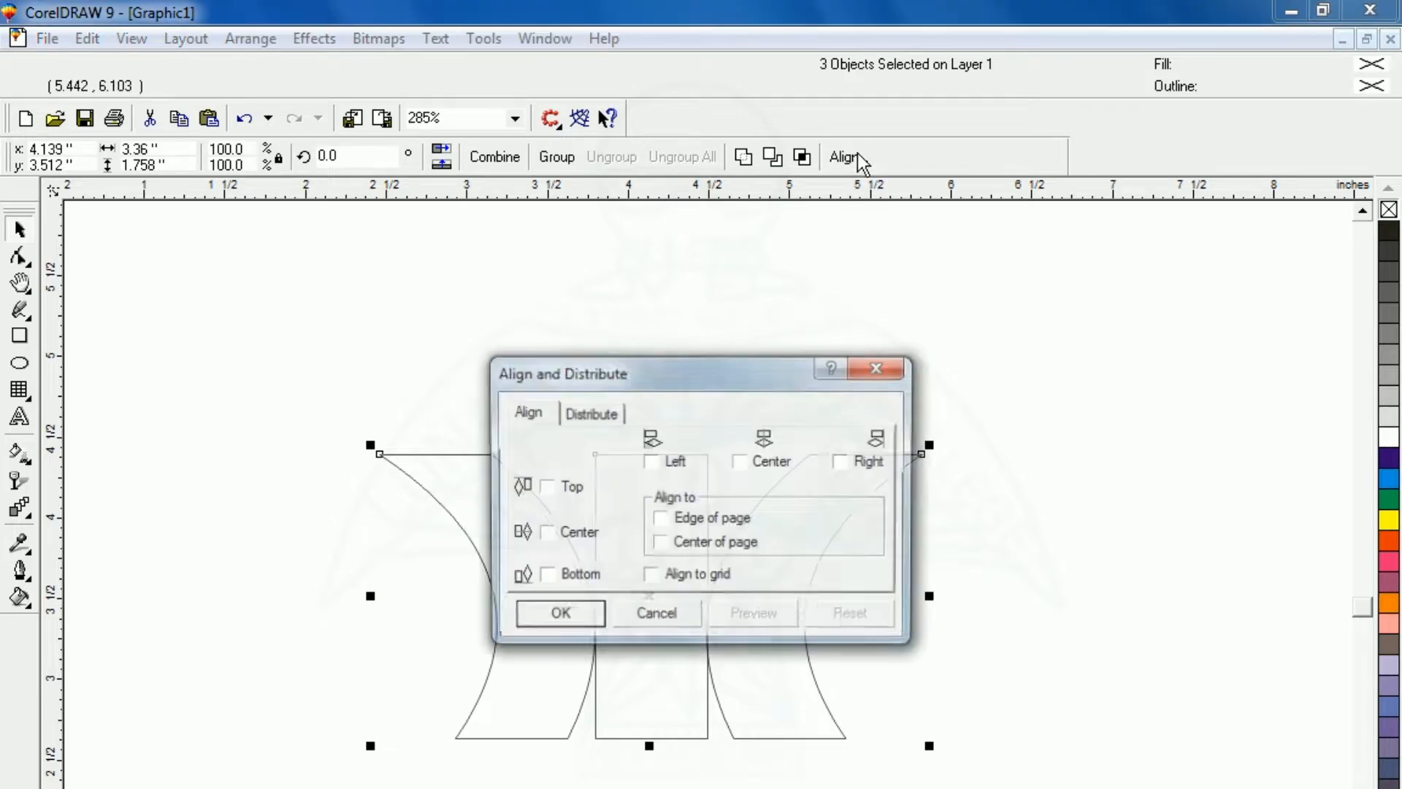
click(547, 577)
click(556, 620)
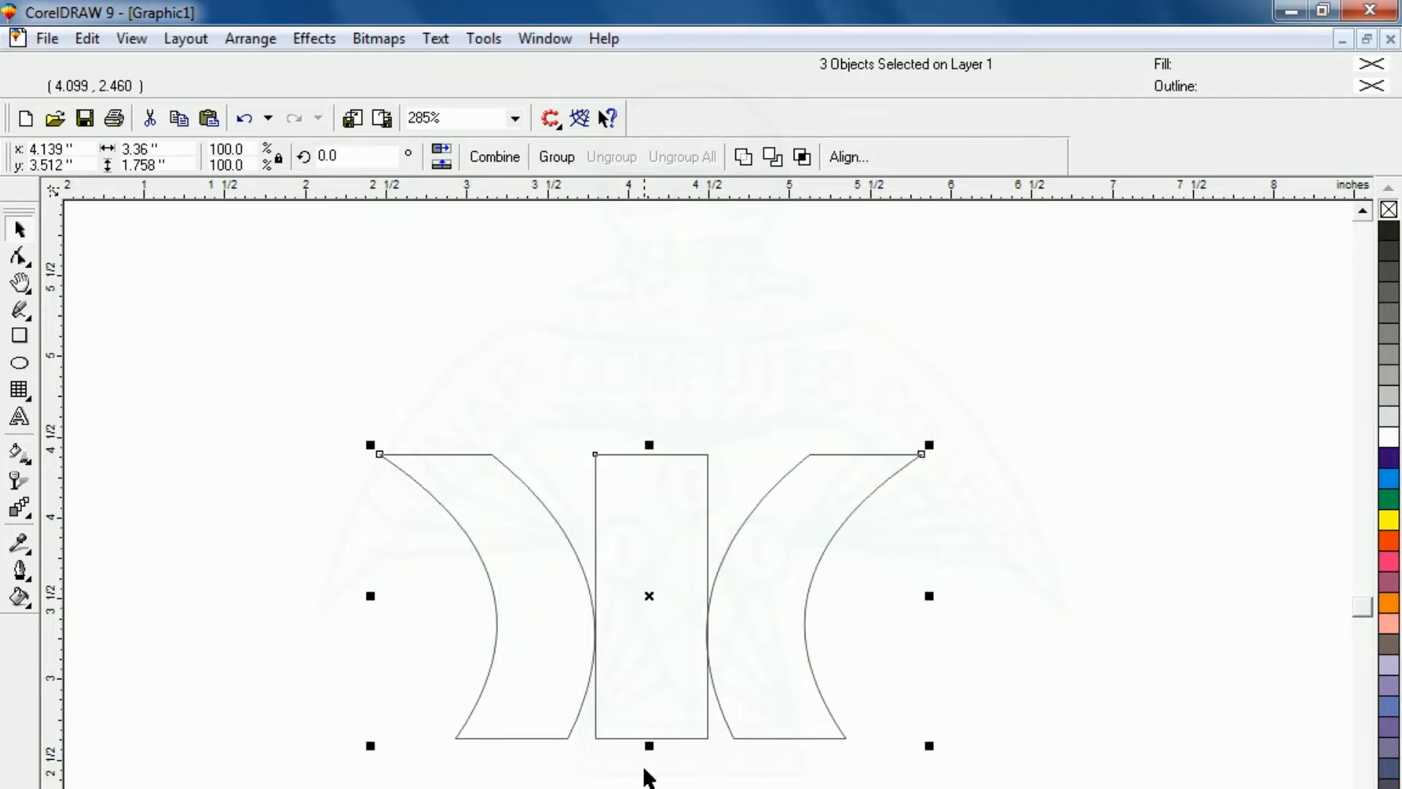
- Convert the middle rectangle to curves and raise its two bottom nodes to a vertical position of about 3.37 inches
click(647, 738)
click(27, 264)
click(69, 272)
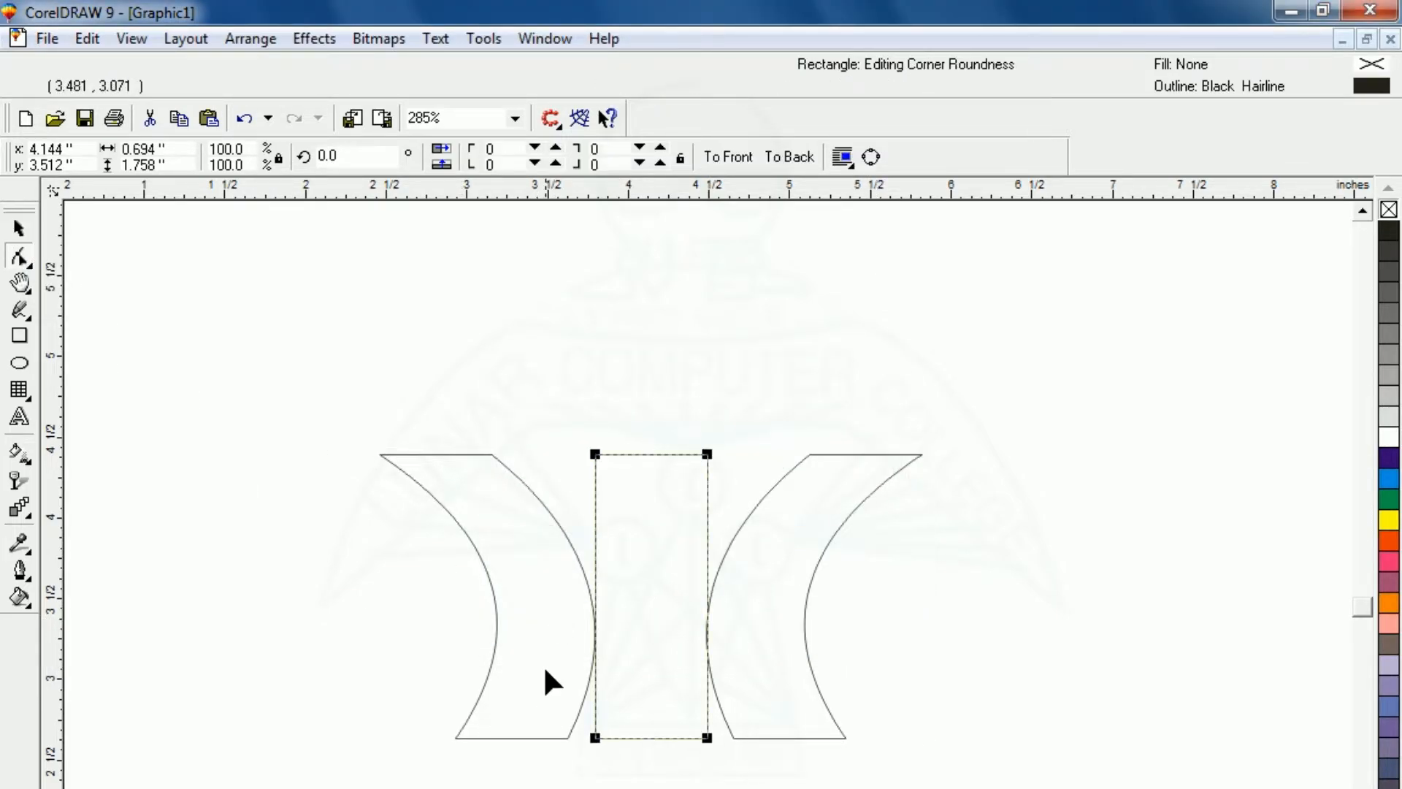
key(ctrl+q)
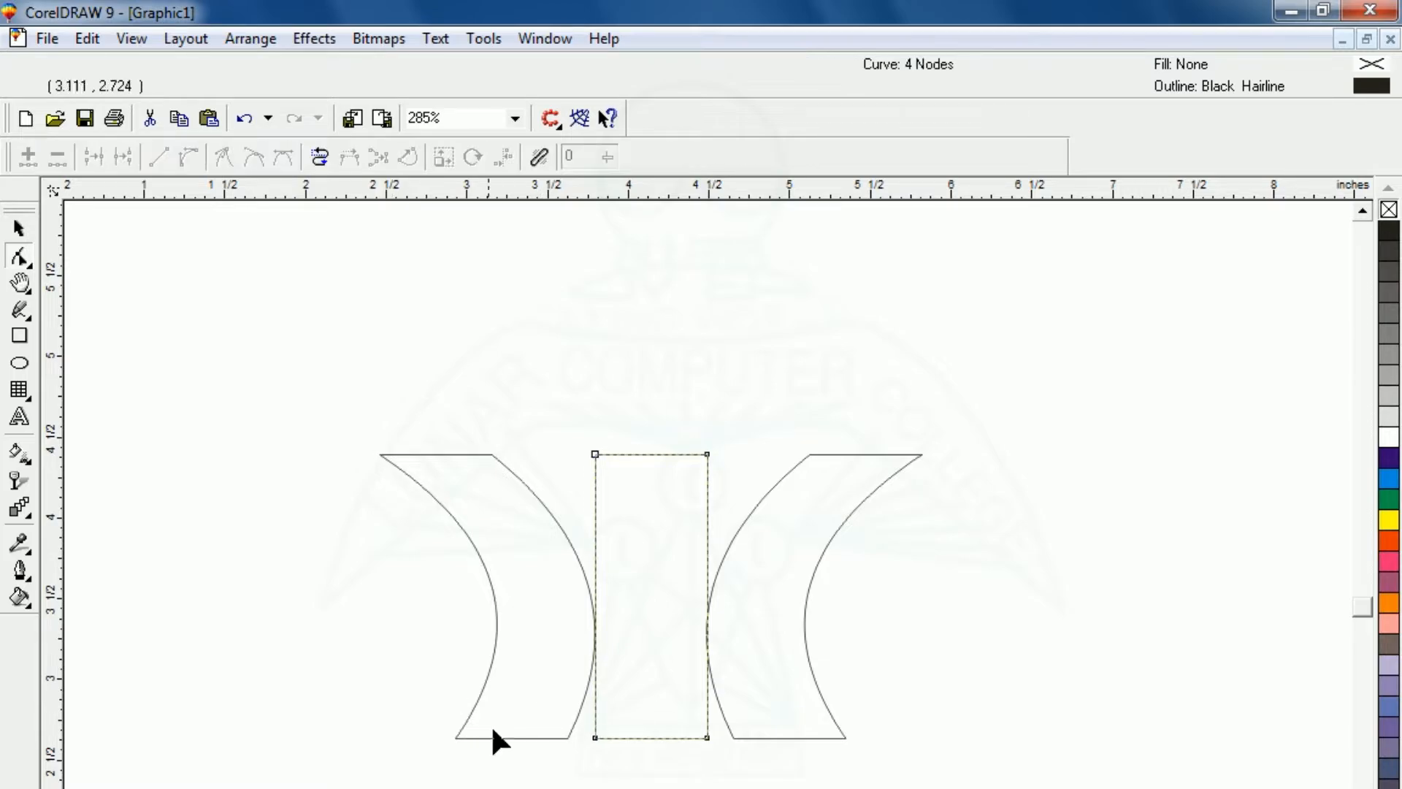
drag(732, 773, 580, 719)
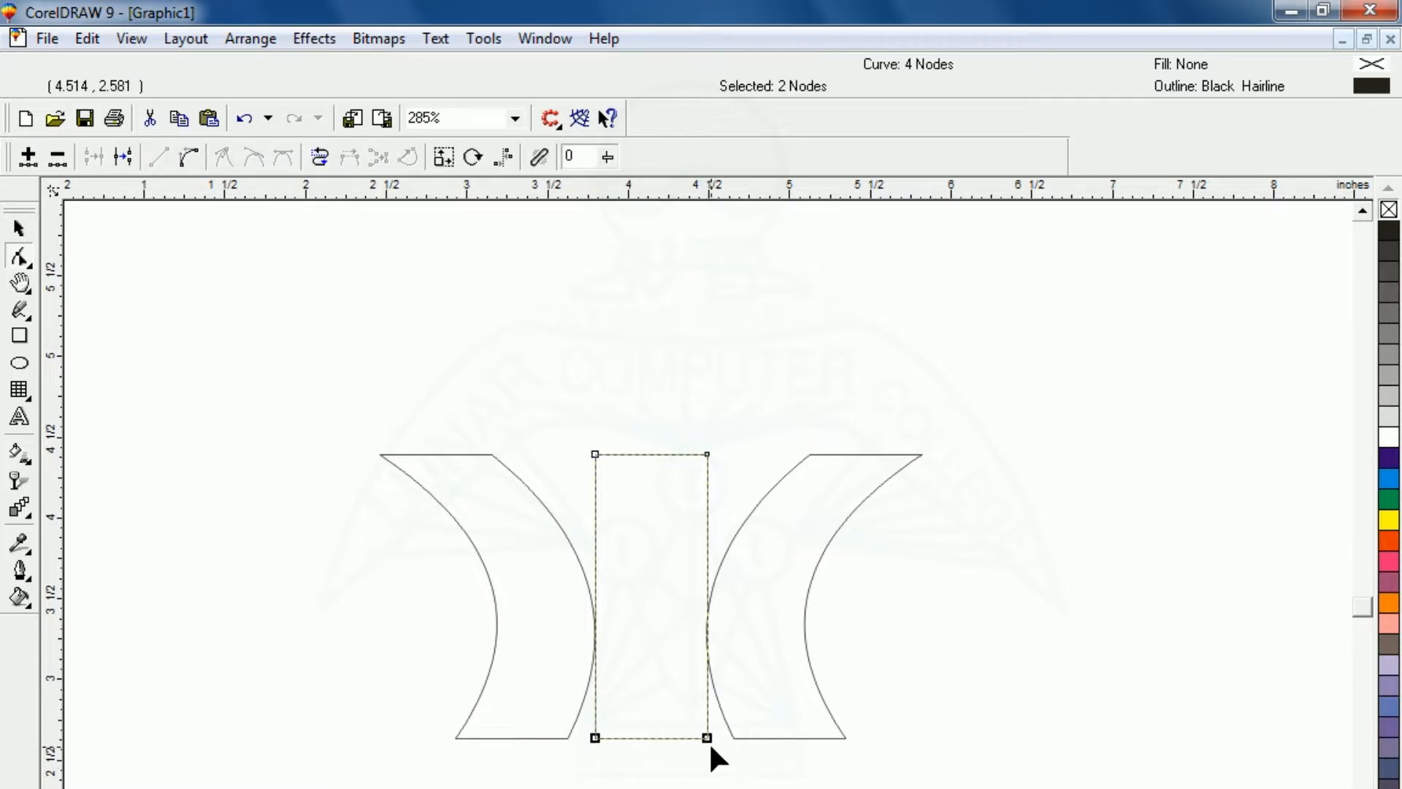
drag(705, 739, 701, 615)
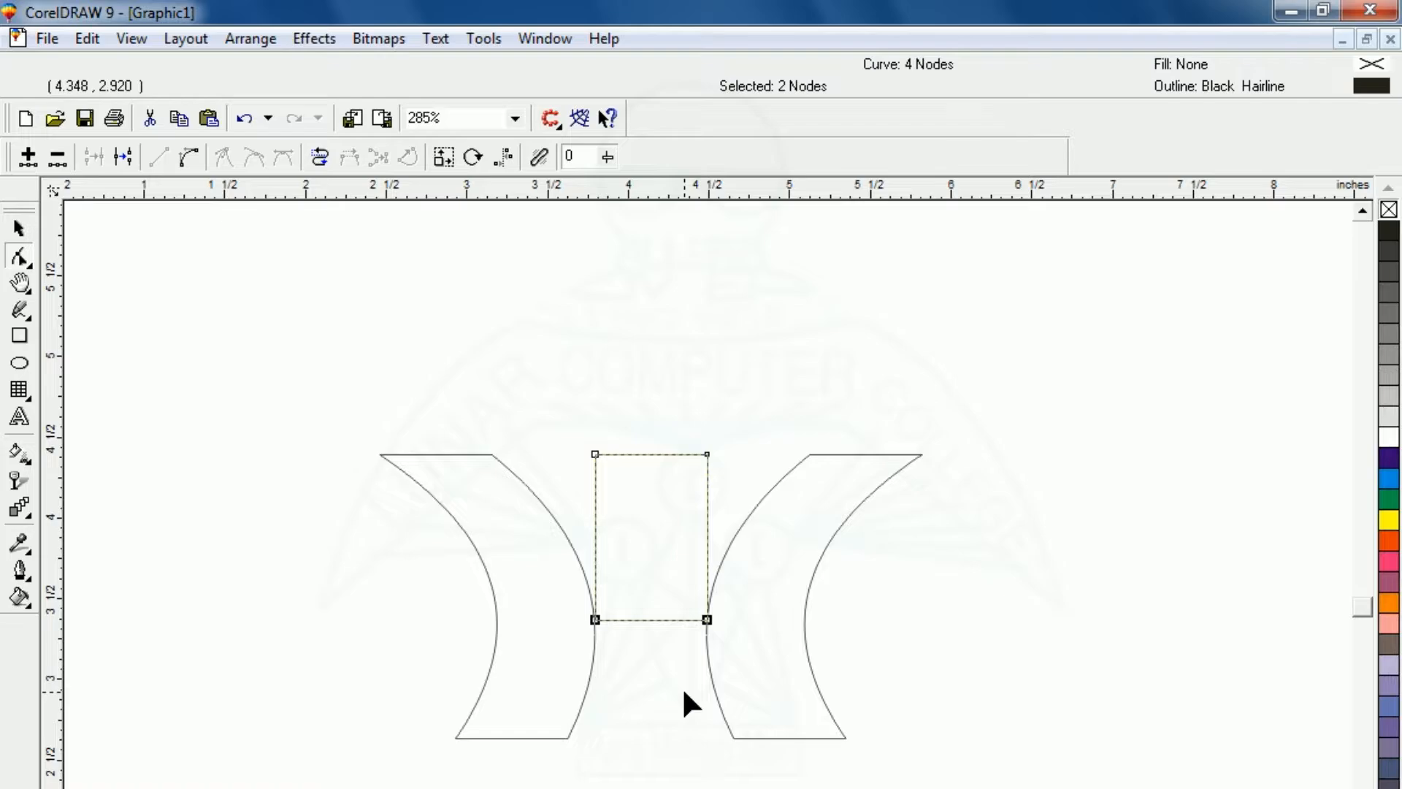
- Add three closely spaced nodes around the middle of the center shape's bottom edge
key(F2)
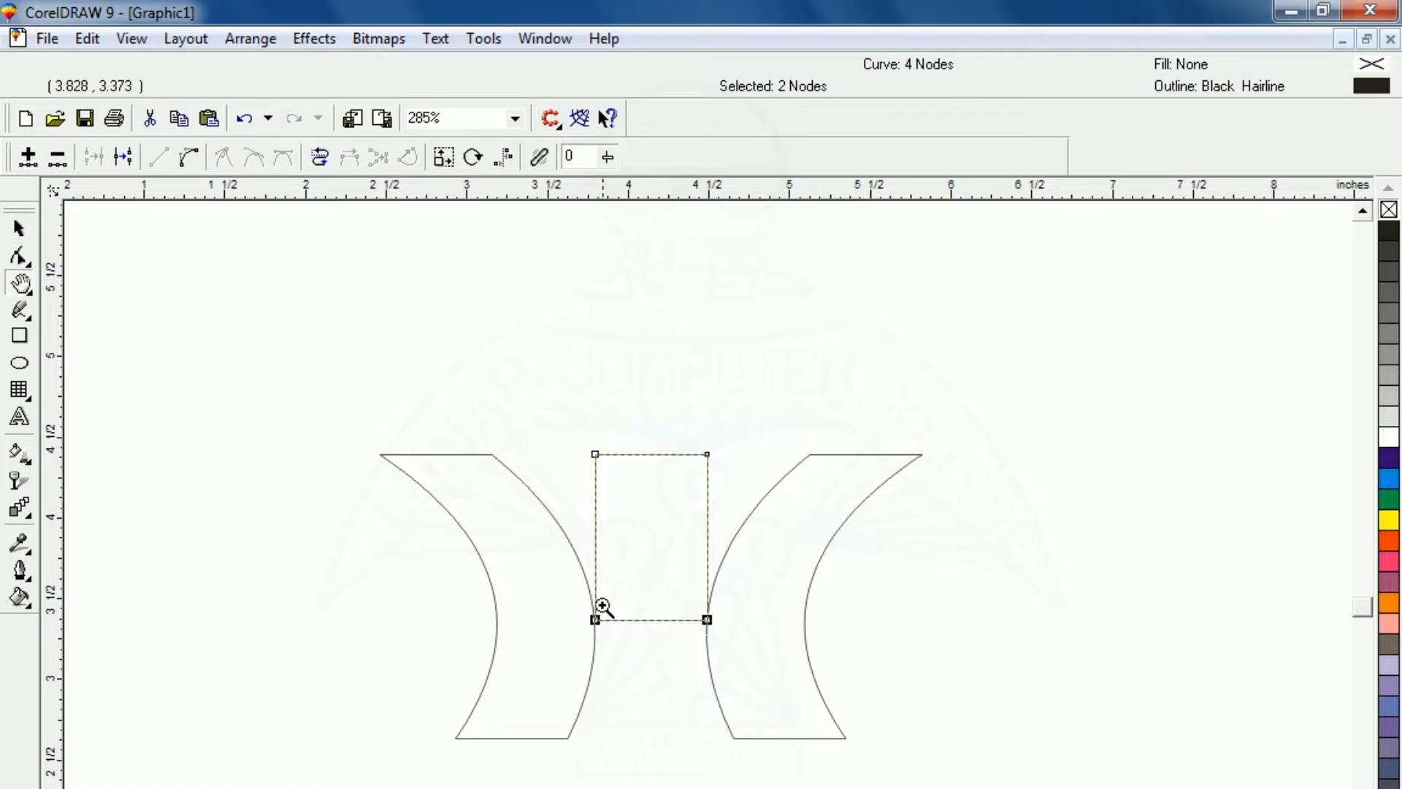
drag(540, 561, 800, 702)
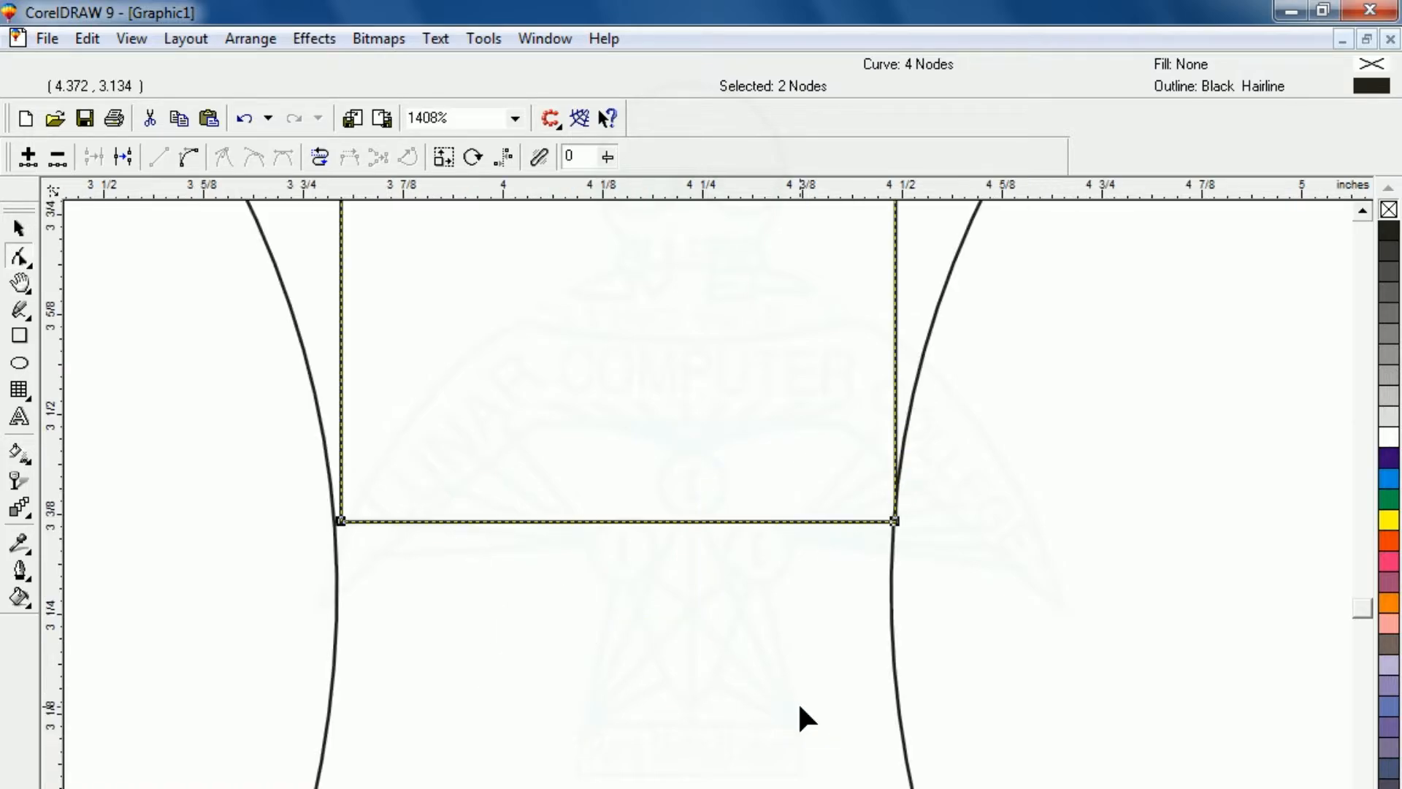
click(622, 520)
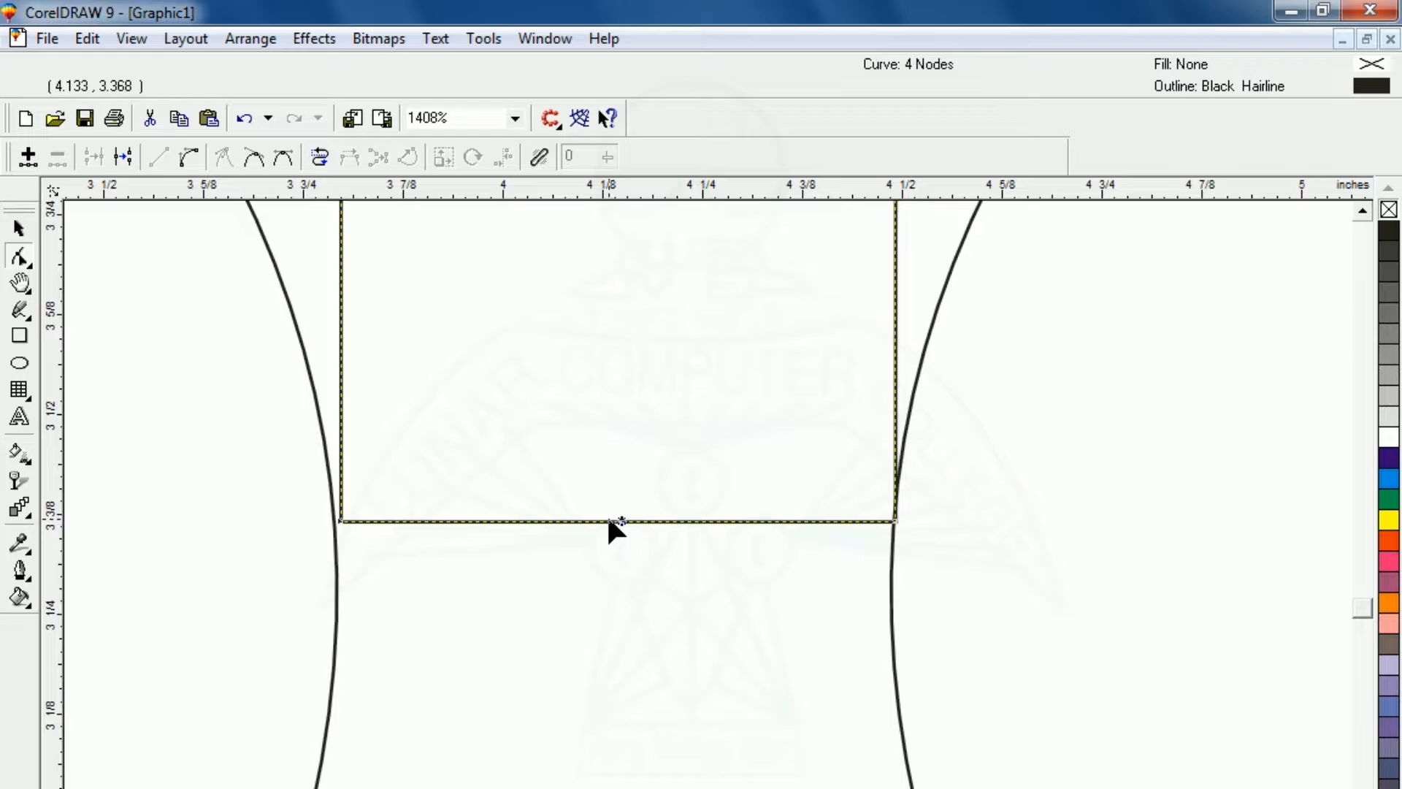
click(605, 520)
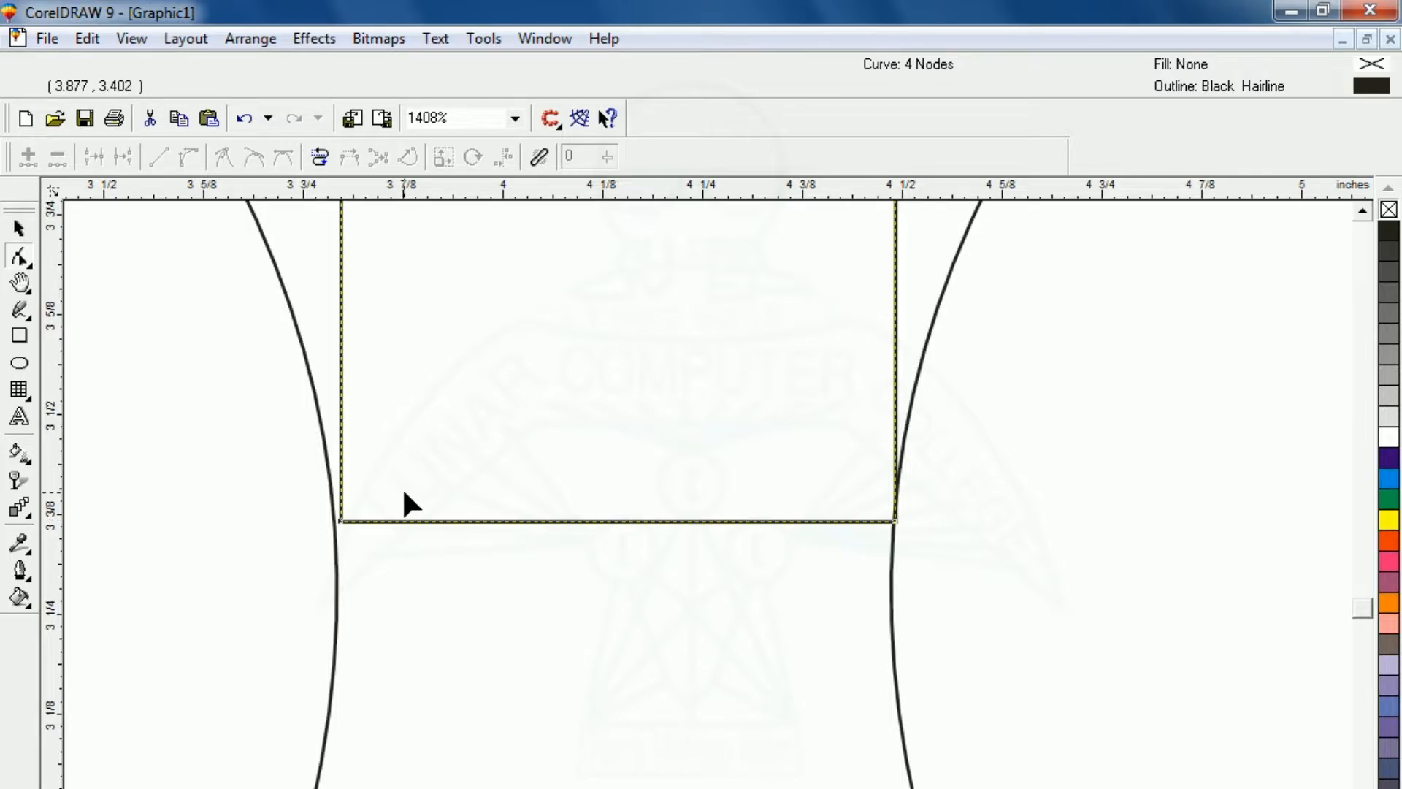
double_click(627, 521)
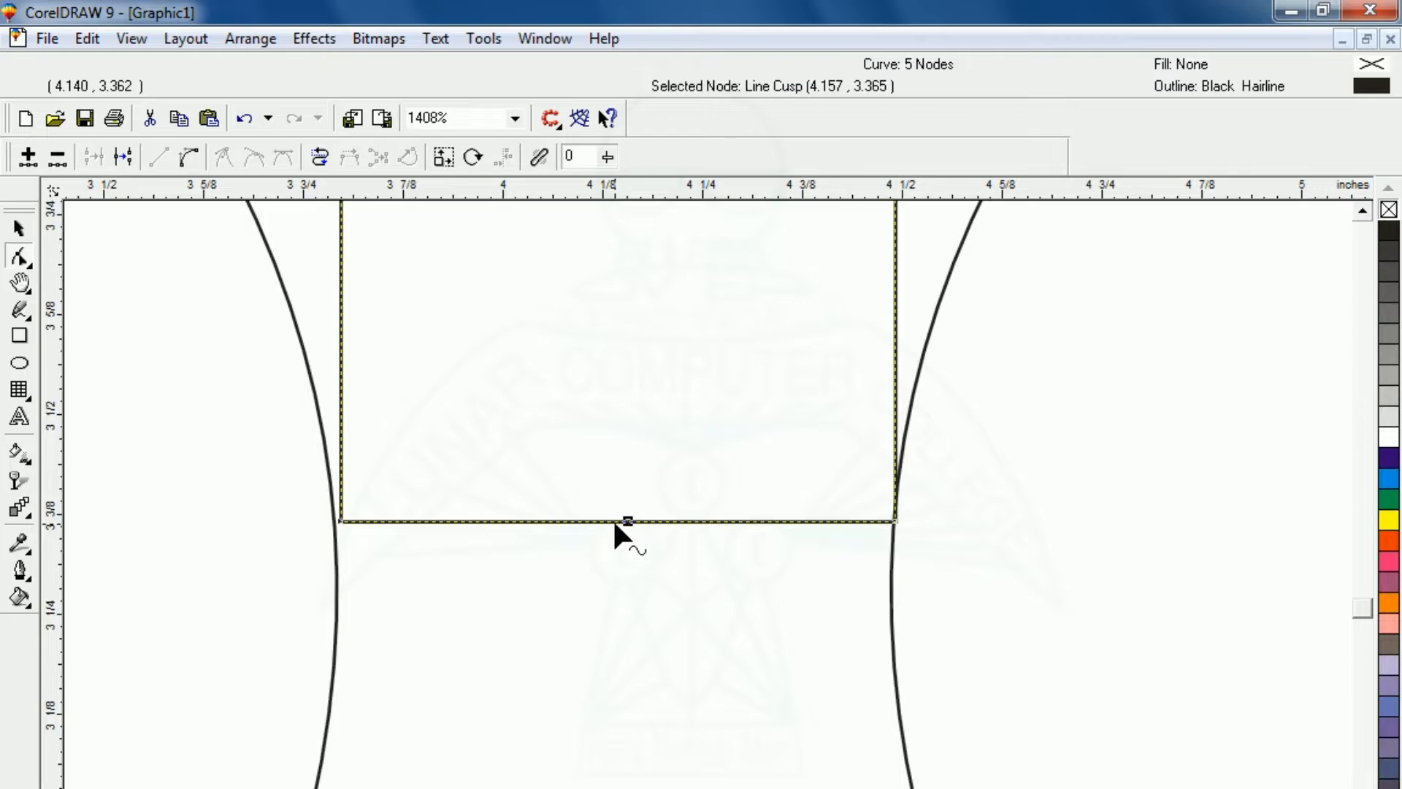
double_click(611, 521)
double_click(640, 522)
- Convert the left segment of the center shape's bottom edge to a curve and bend it upward into an arch
click(470, 515)
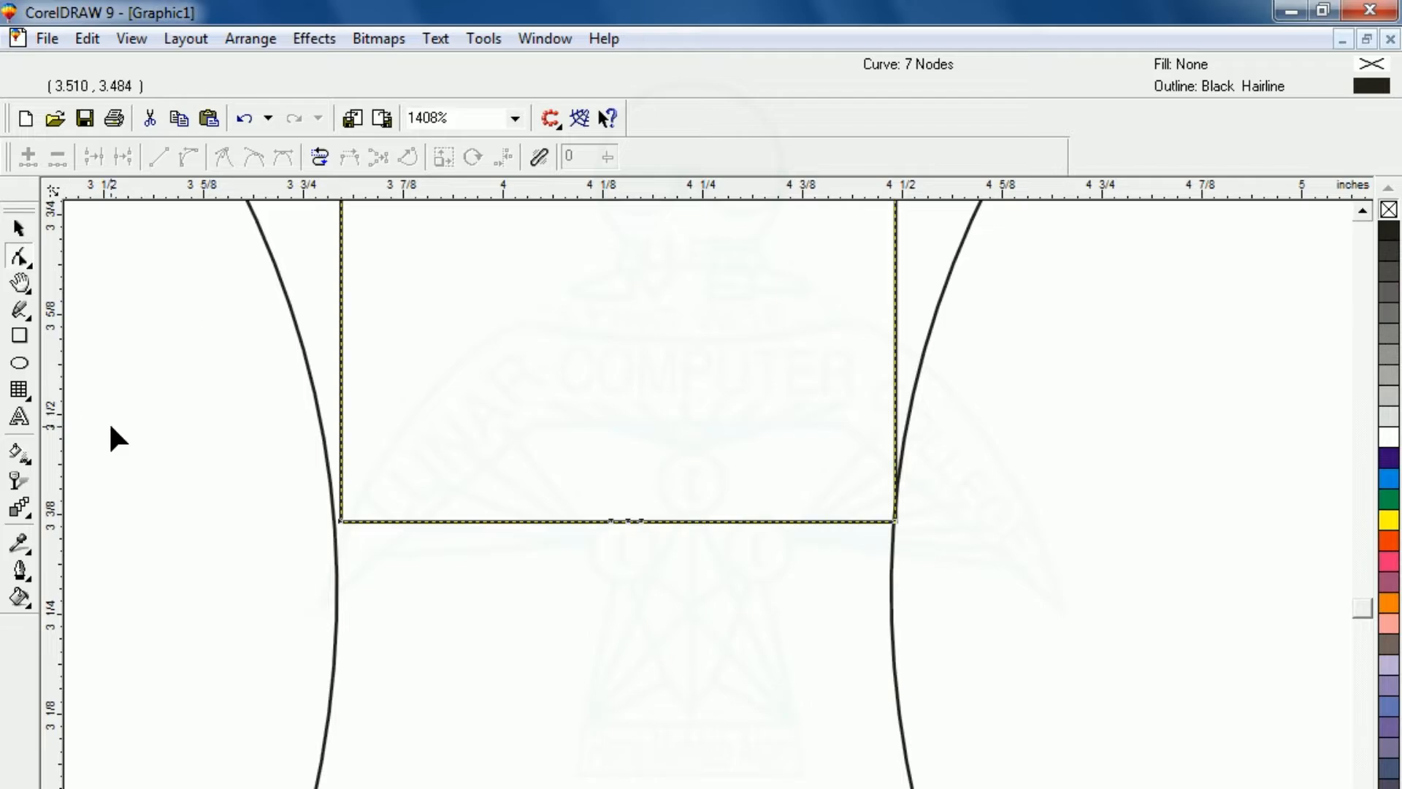
click(475, 521)
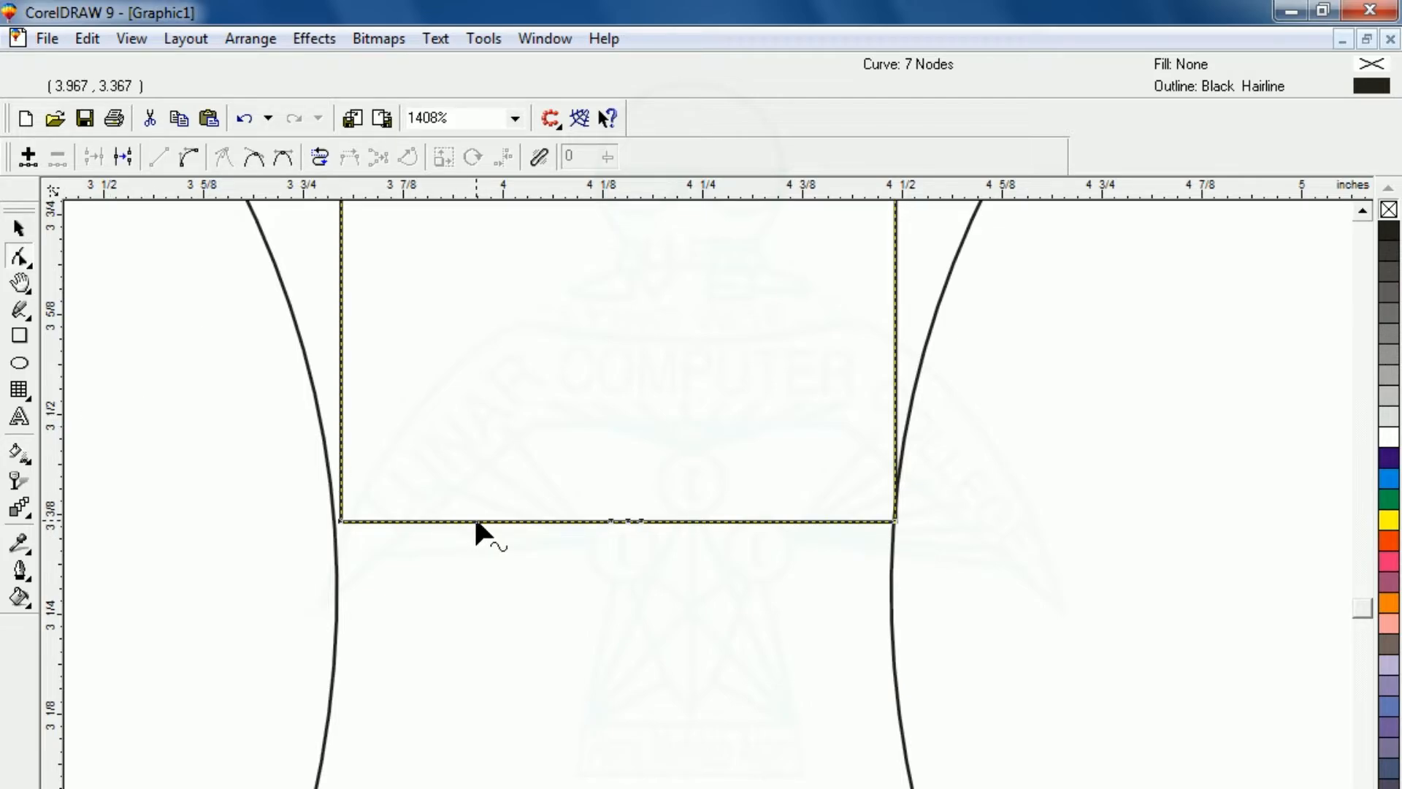
click(191, 157)
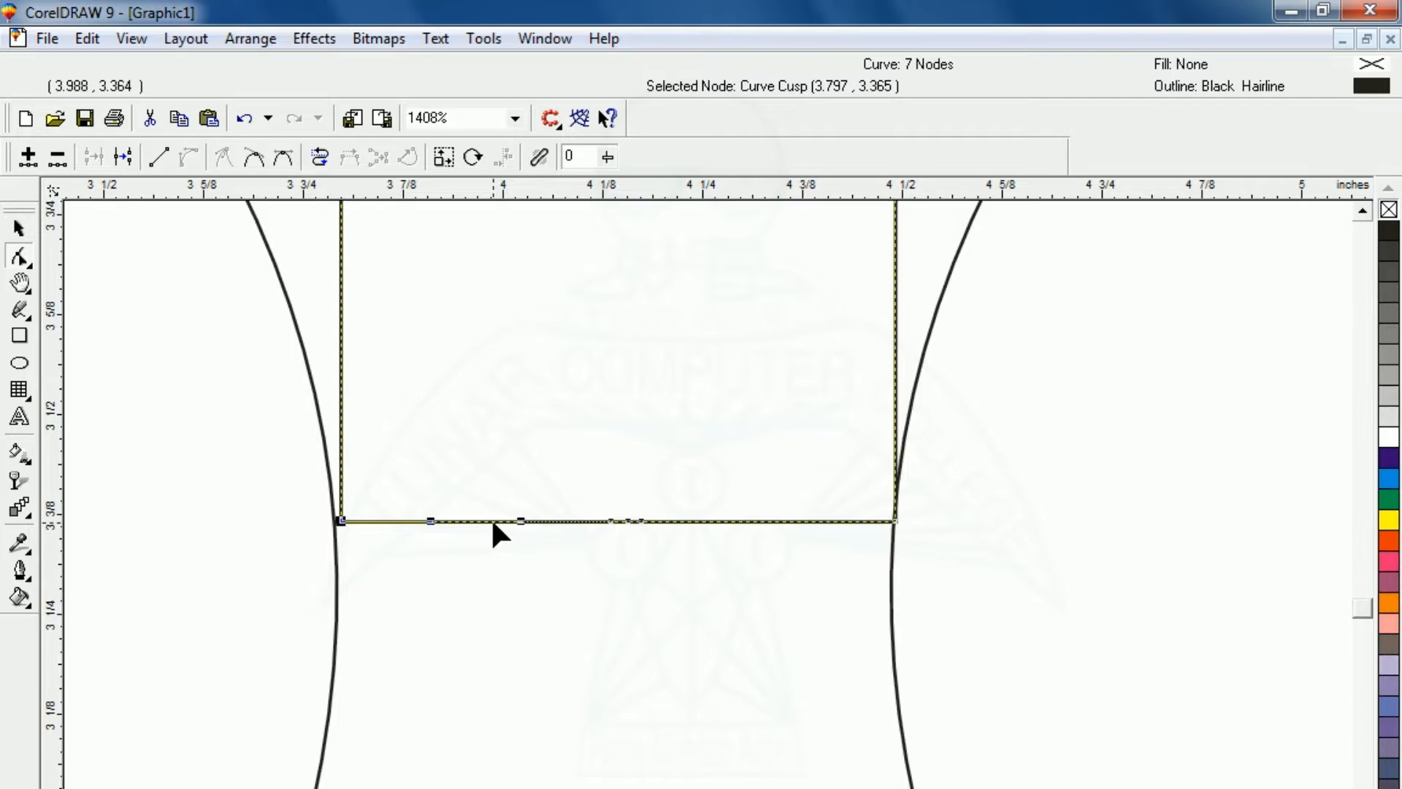
drag(491, 520, 480, 416)
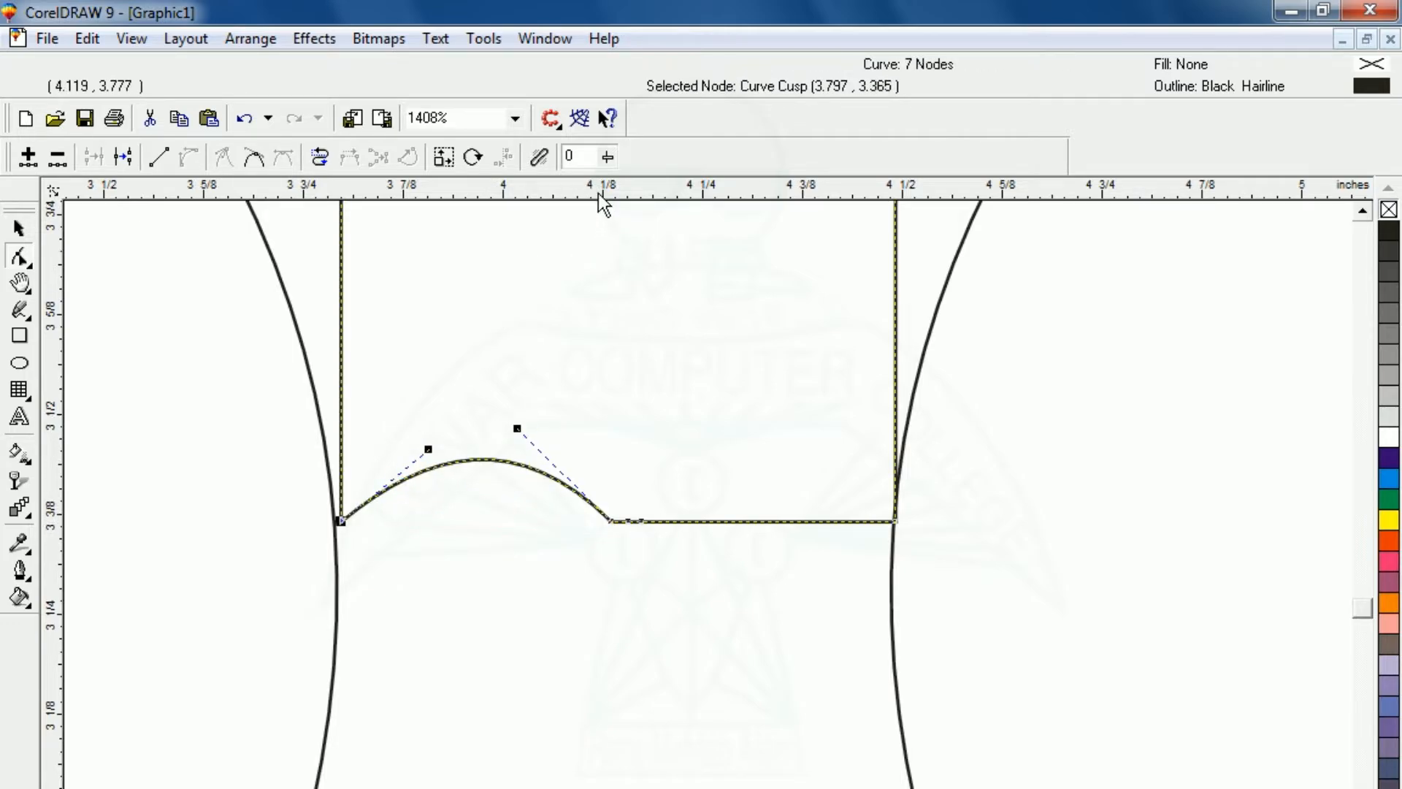
- Add a horizontal guideline at the left arch's peak and bend the center shape's right bottom segment into an arch of matching height
drag(602, 247, 612, 457)
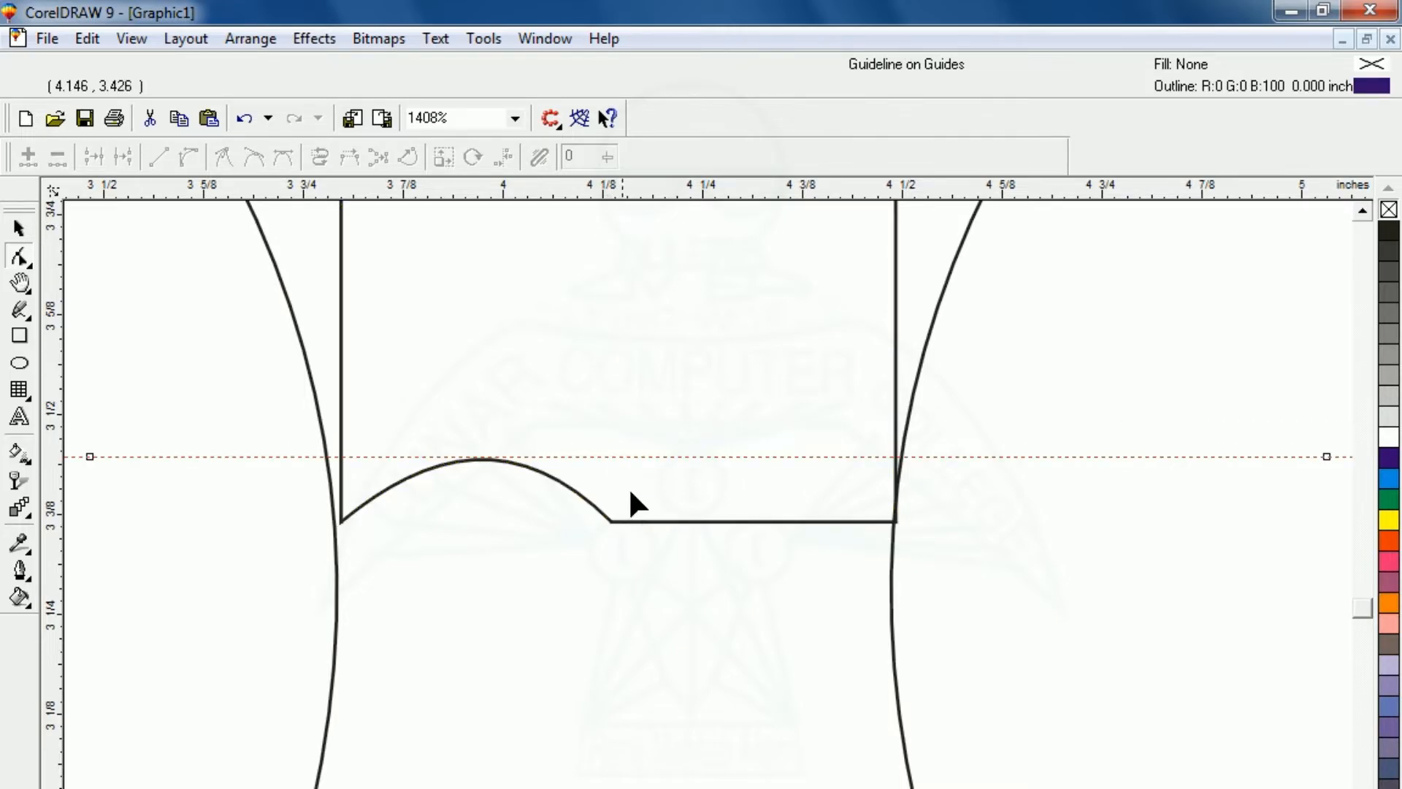
click(771, 522)
click(771, 521)
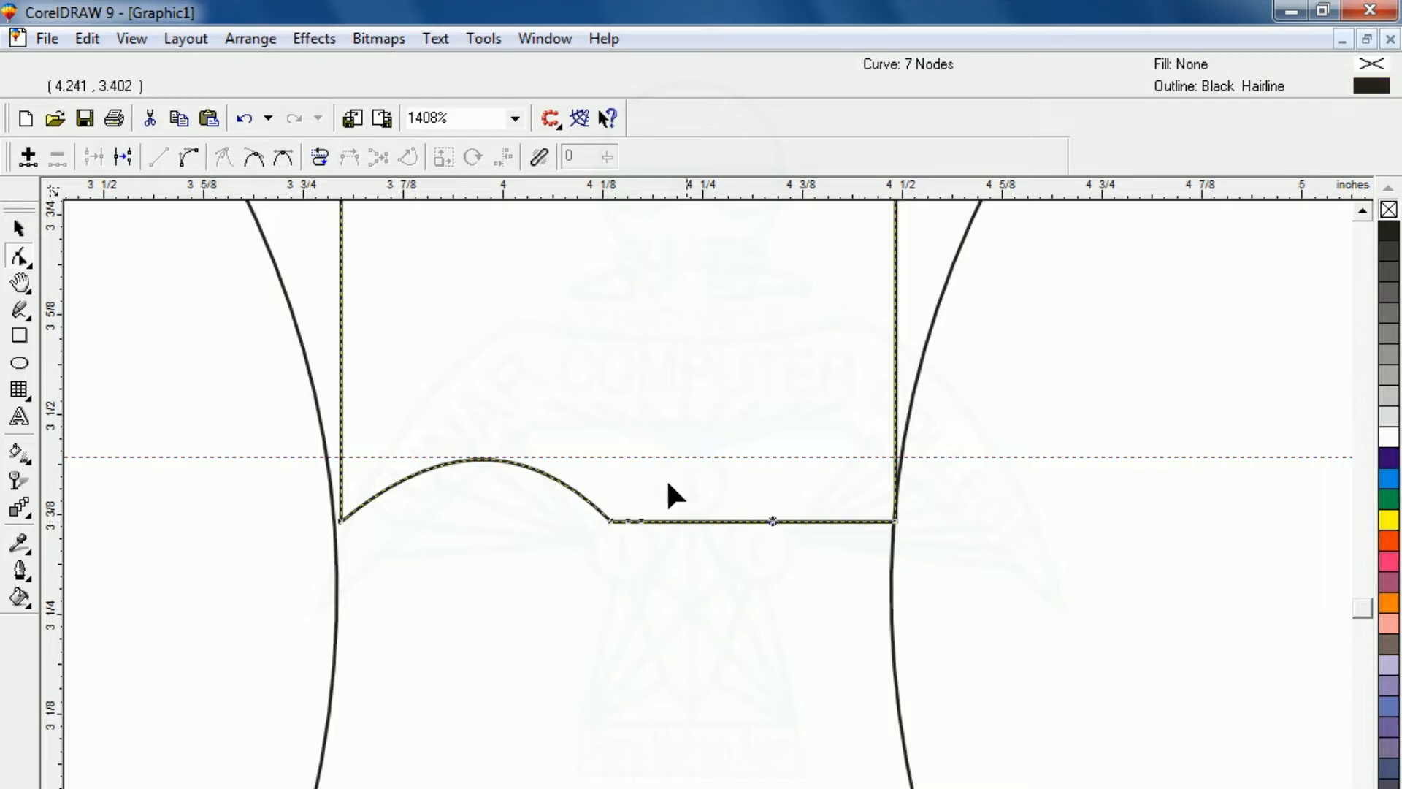
click(188, 156)
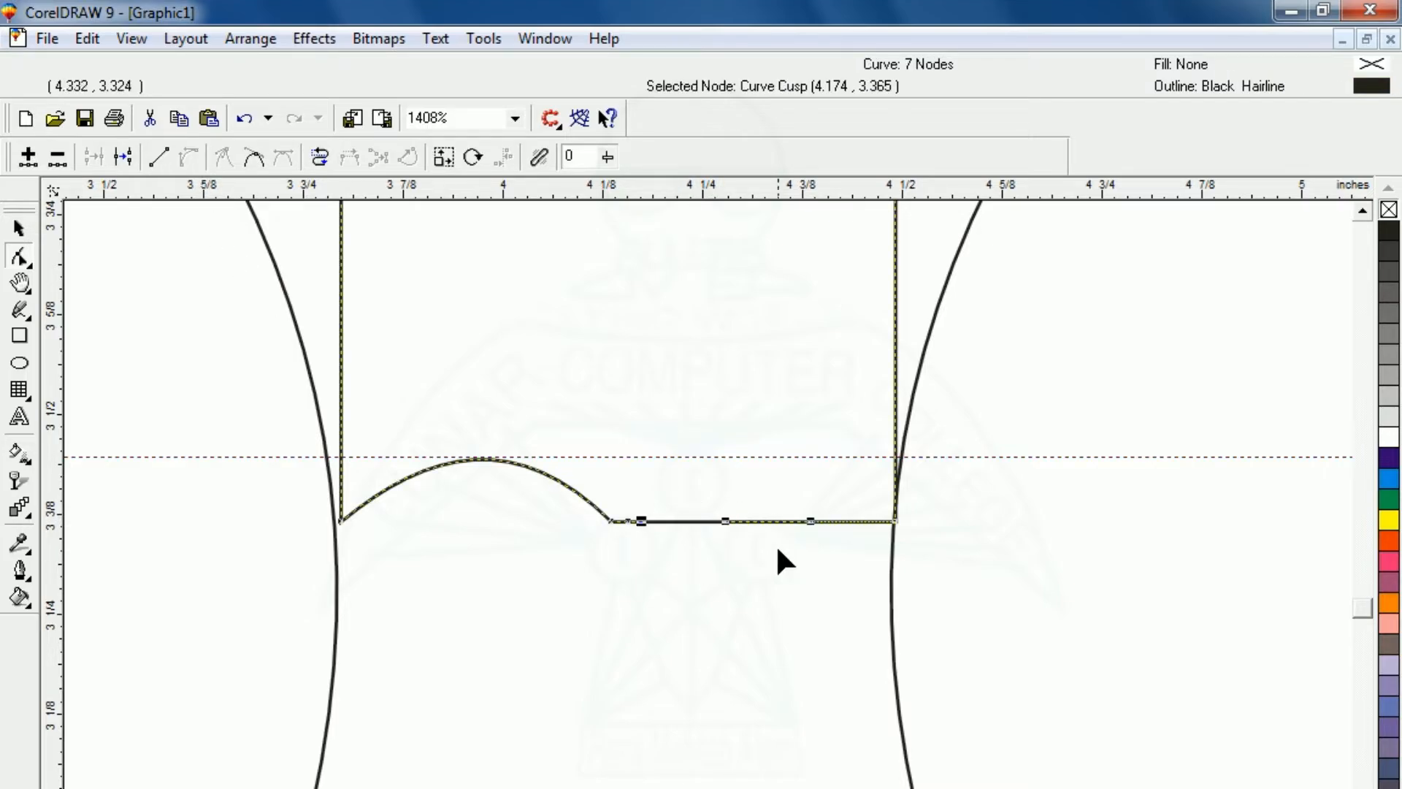
drag(770, 521, 771, 458)
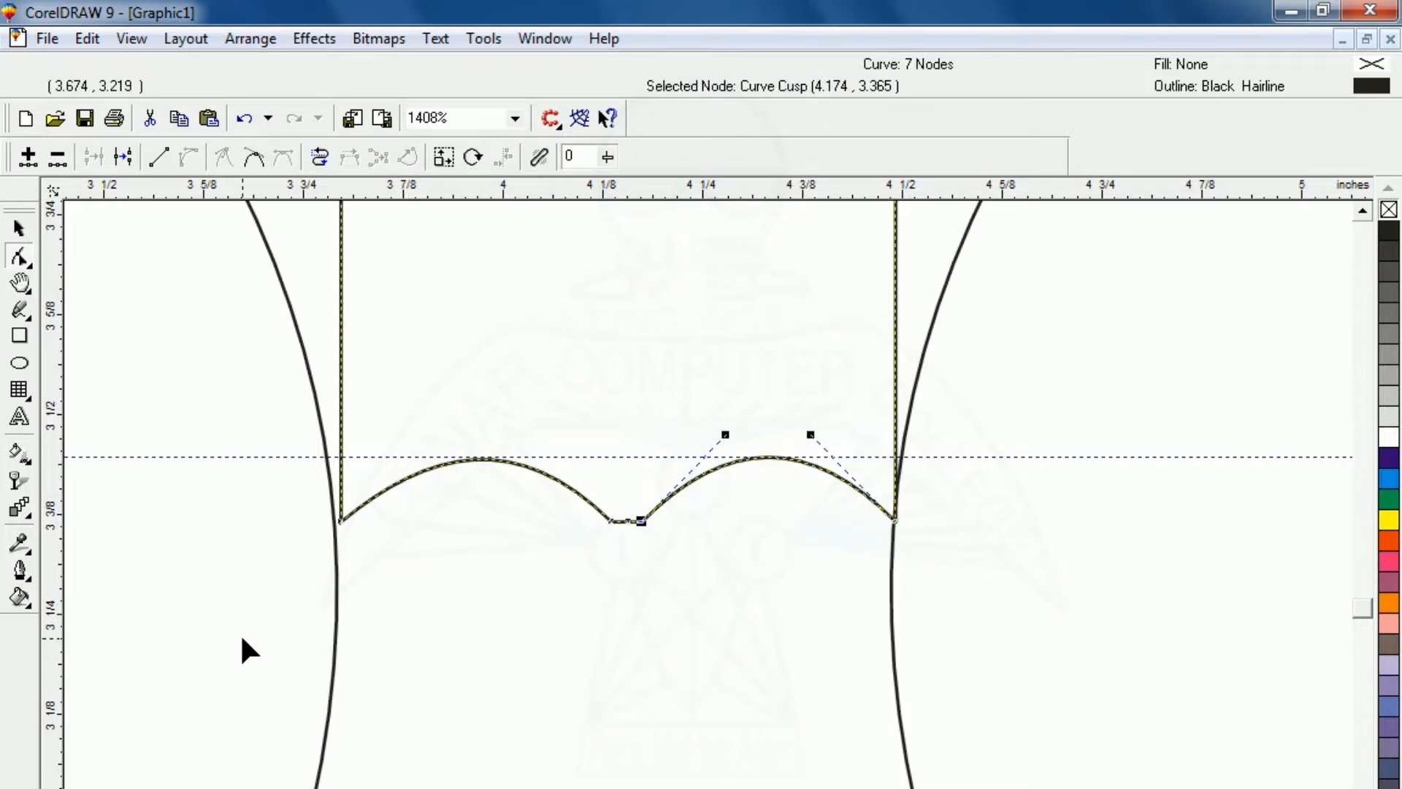
- Move the center shape's lower-left corner node onto the left bar's inner curved edge
drag(340, 519, 336, 522)
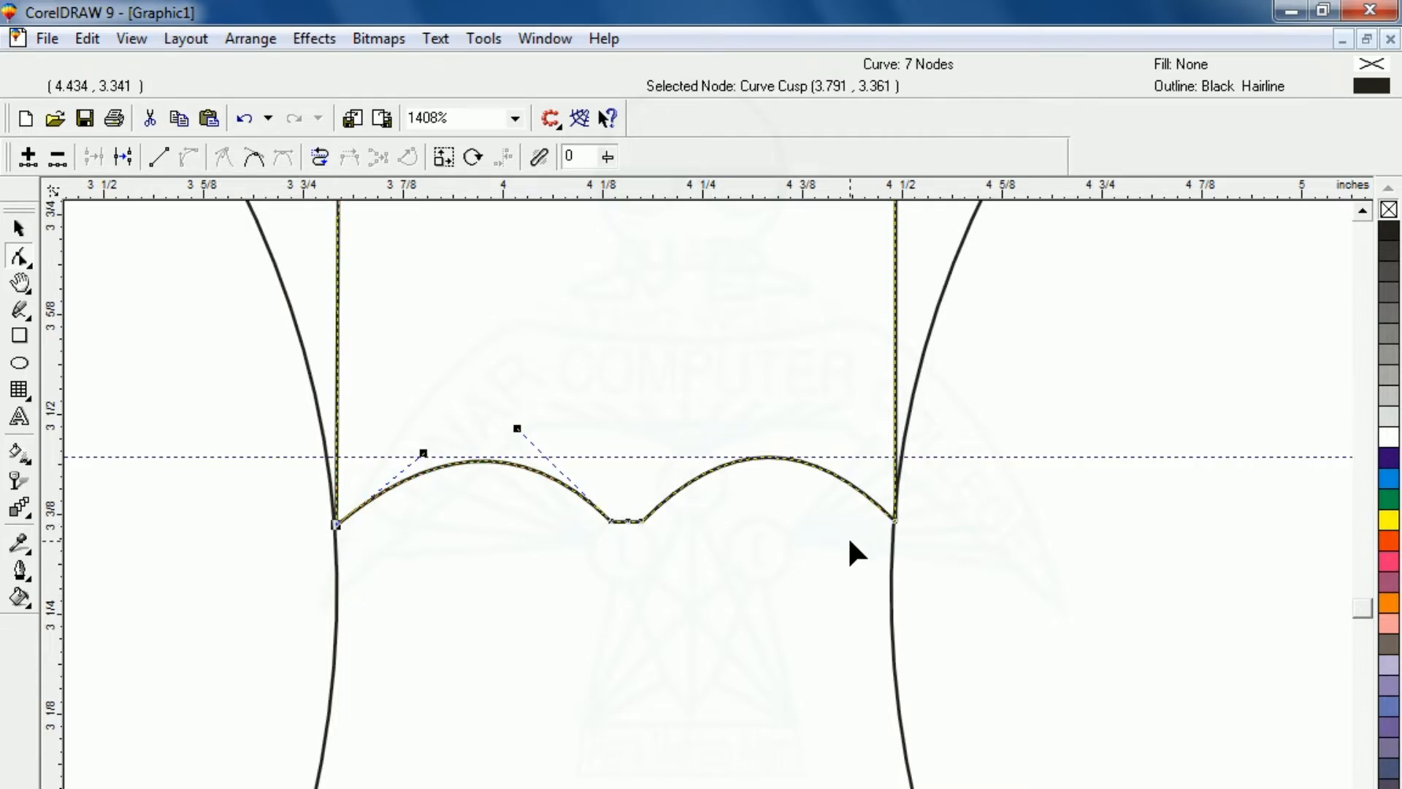
key(F3)
key(space)
- Place a horizontal guideline along the top edge of the center shape
click(288, 469)
click(648, 498)
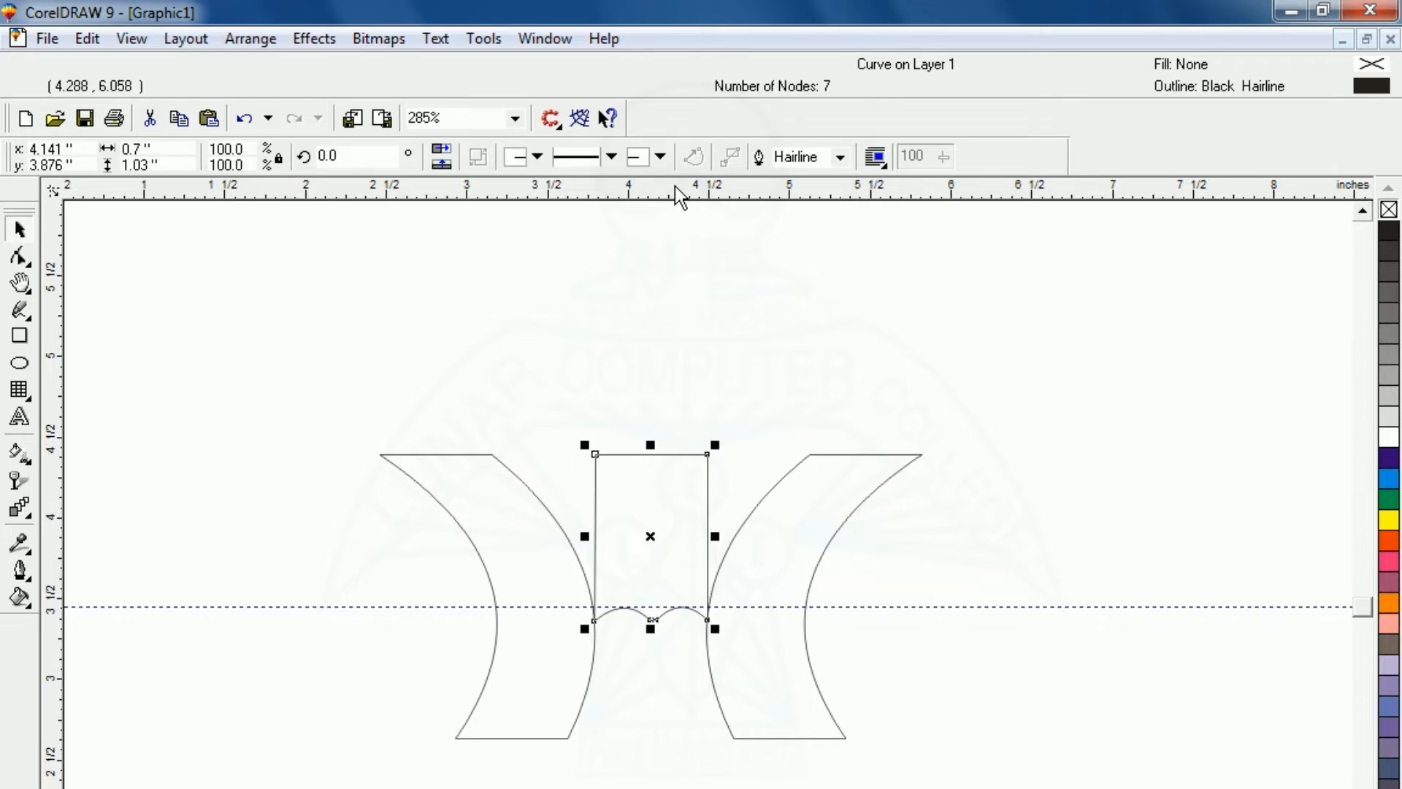
drag(679, 191, 703, 454)
click(597, 462)
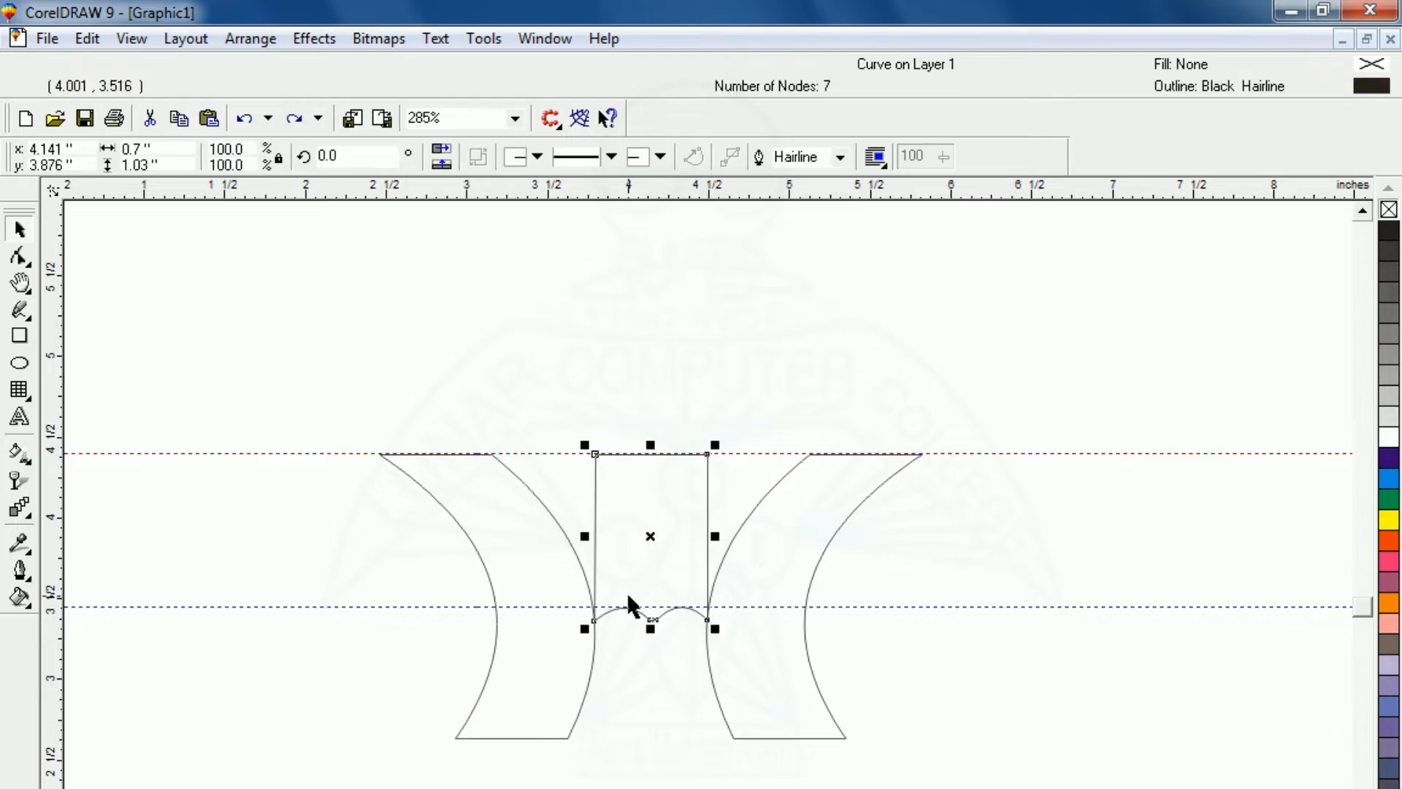
- Convert the center shape's right side to a curve and bend it outward over the right bar
key(F10)
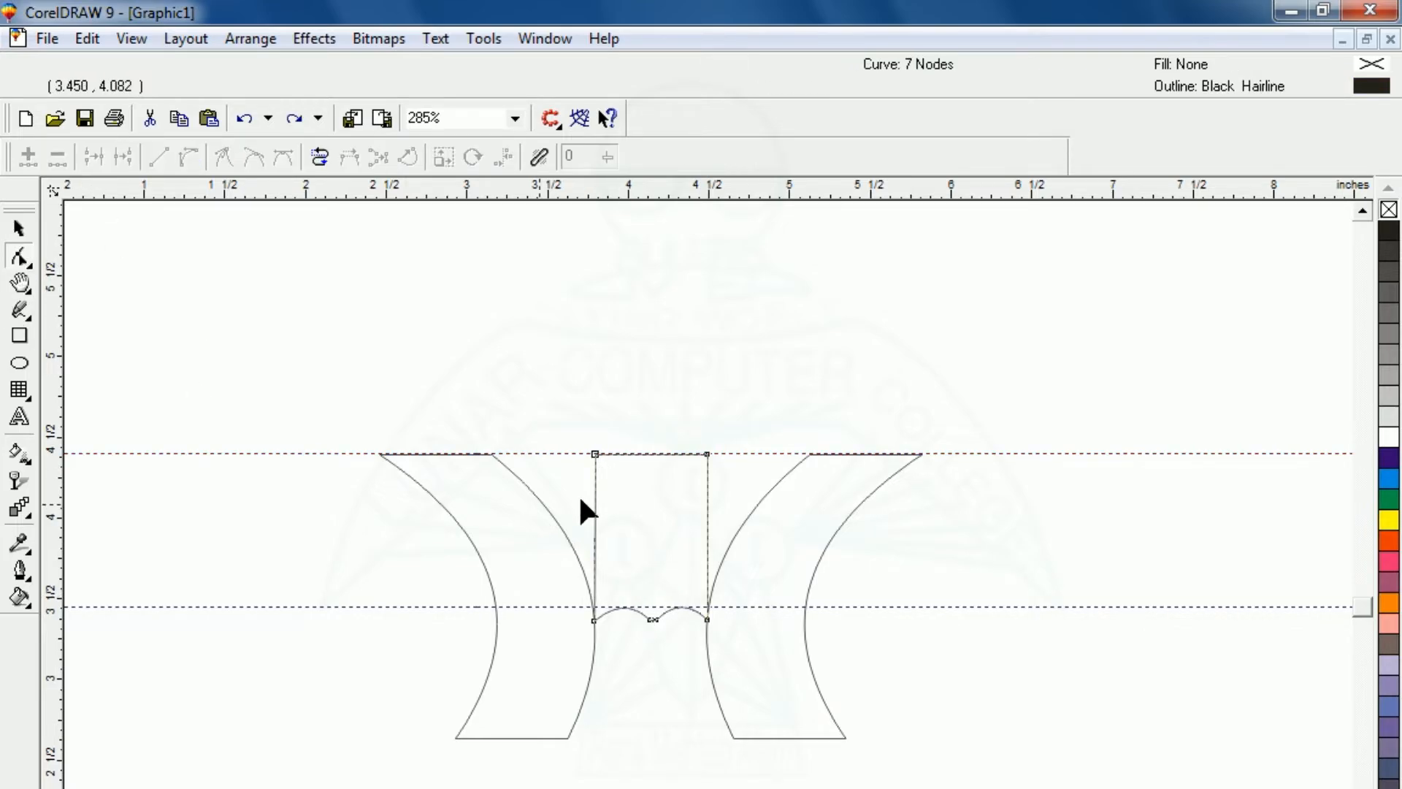
click(705, 512)
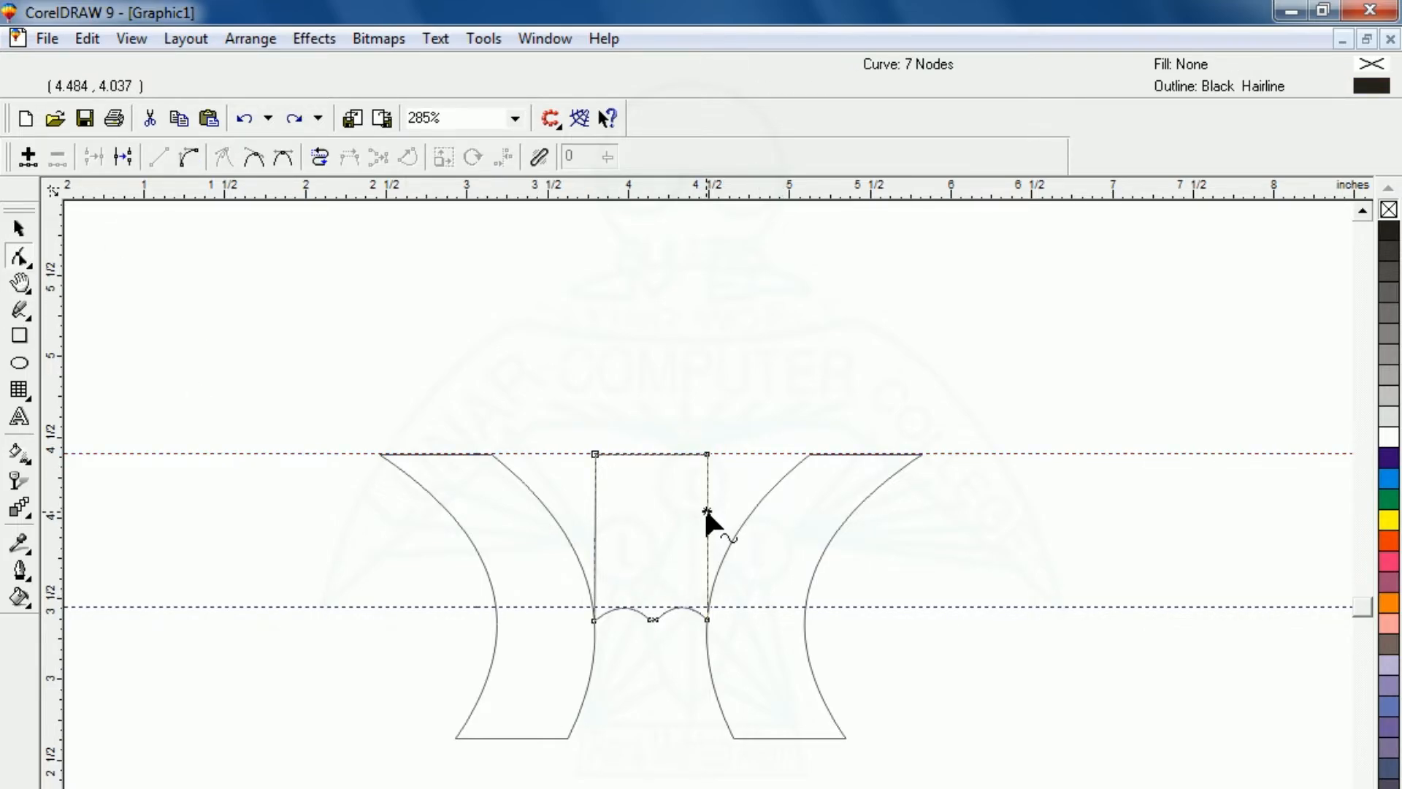
click(188, 156)
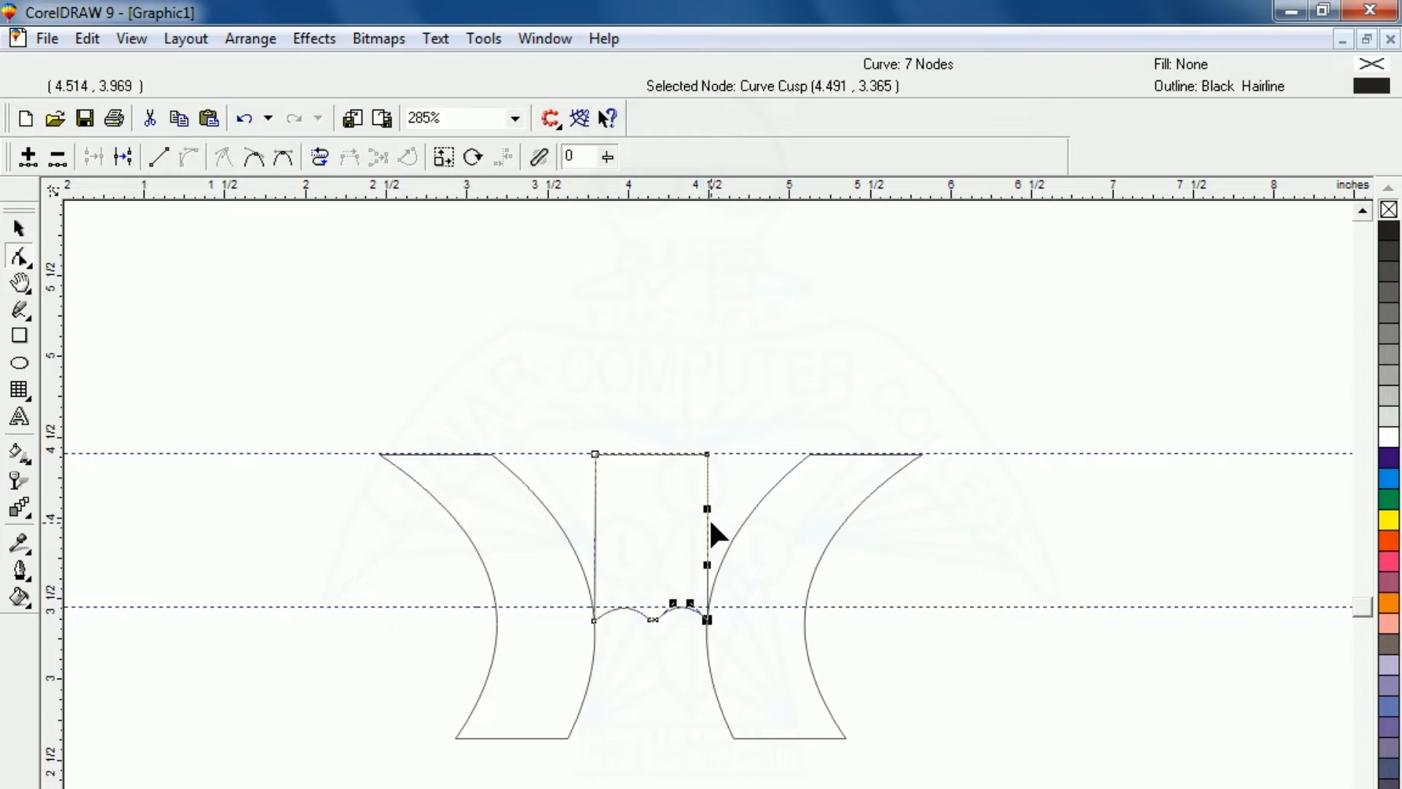
drag(708, 525, 738, 525)
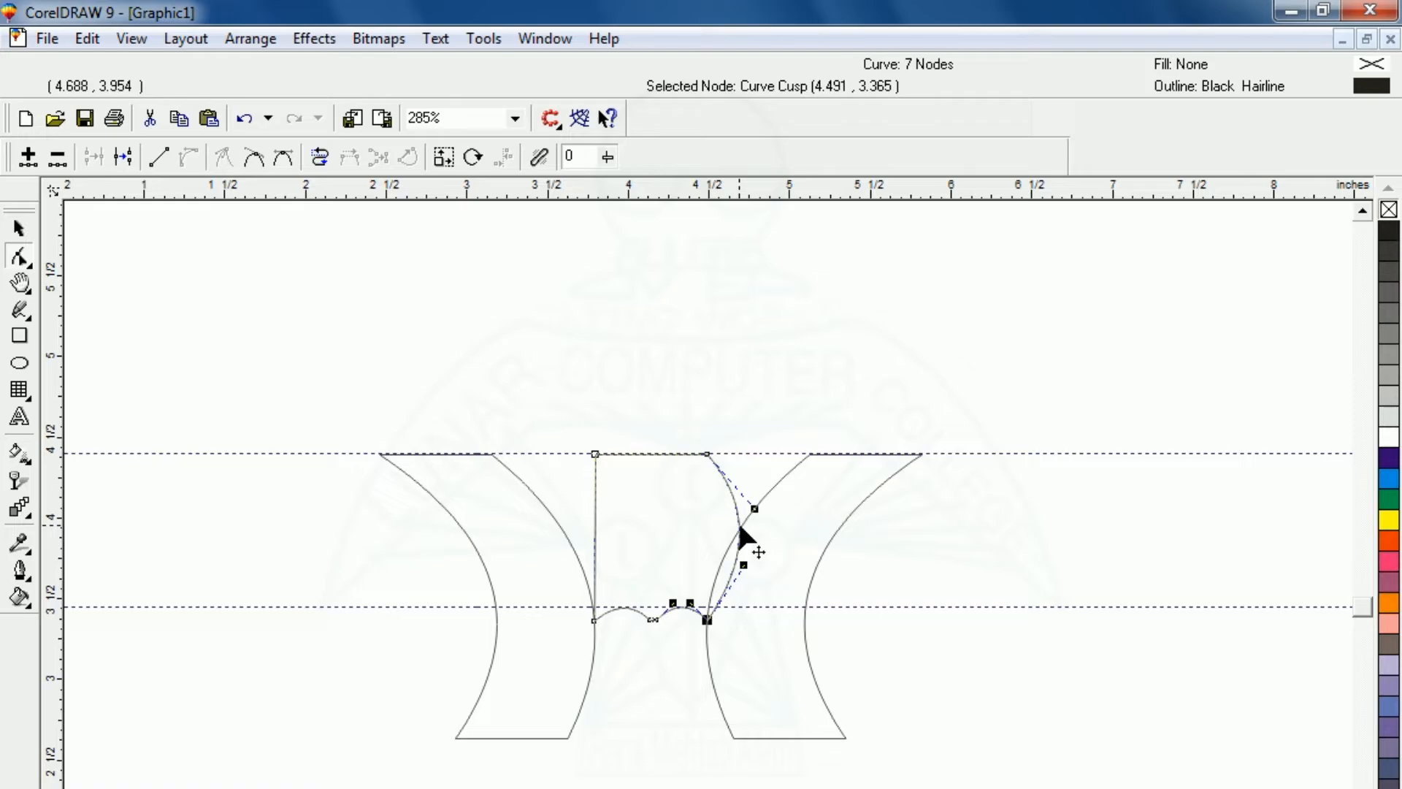
- Convert the center shape's left side to a curve and bend it outward over the left bar
click(572, 518)
click(594, 534)
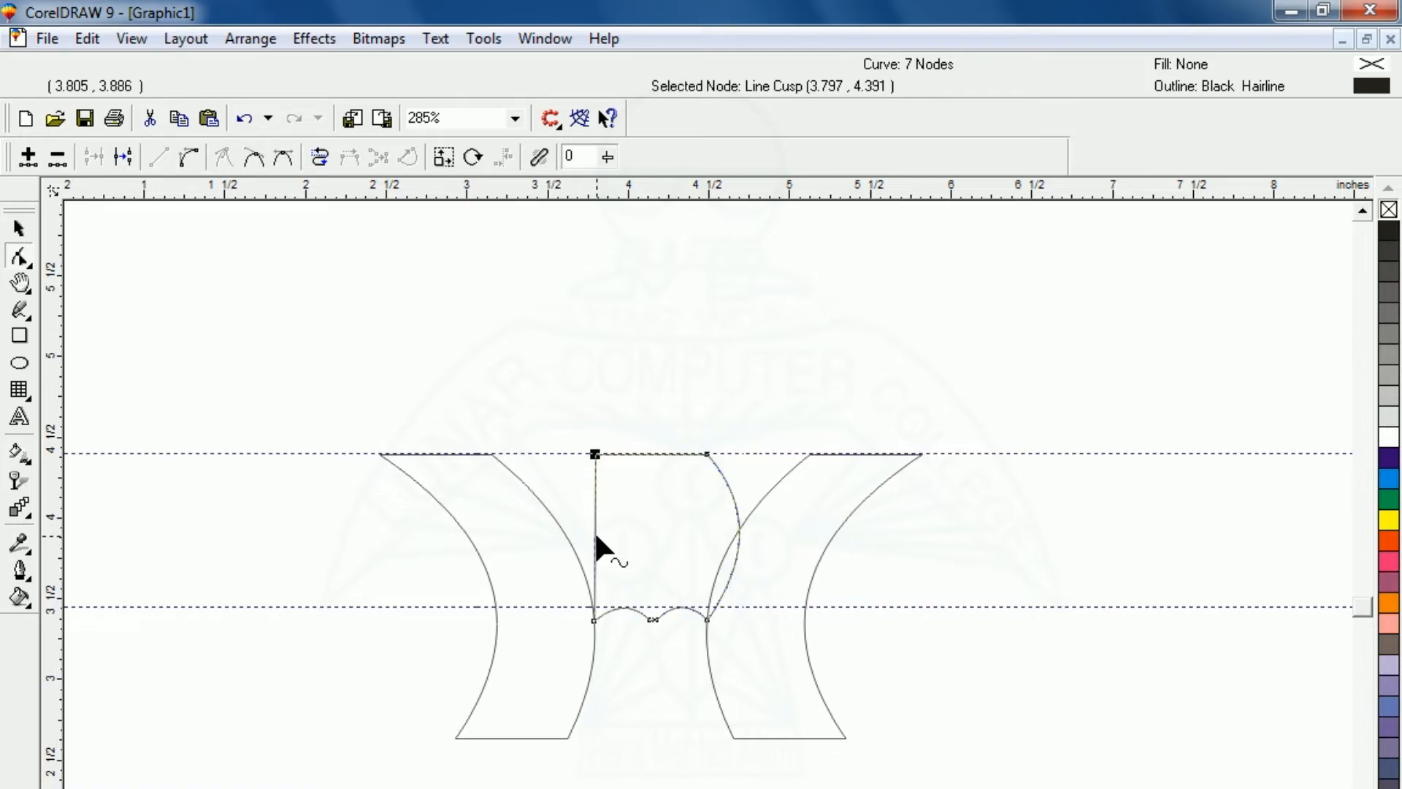
click(593, 531)
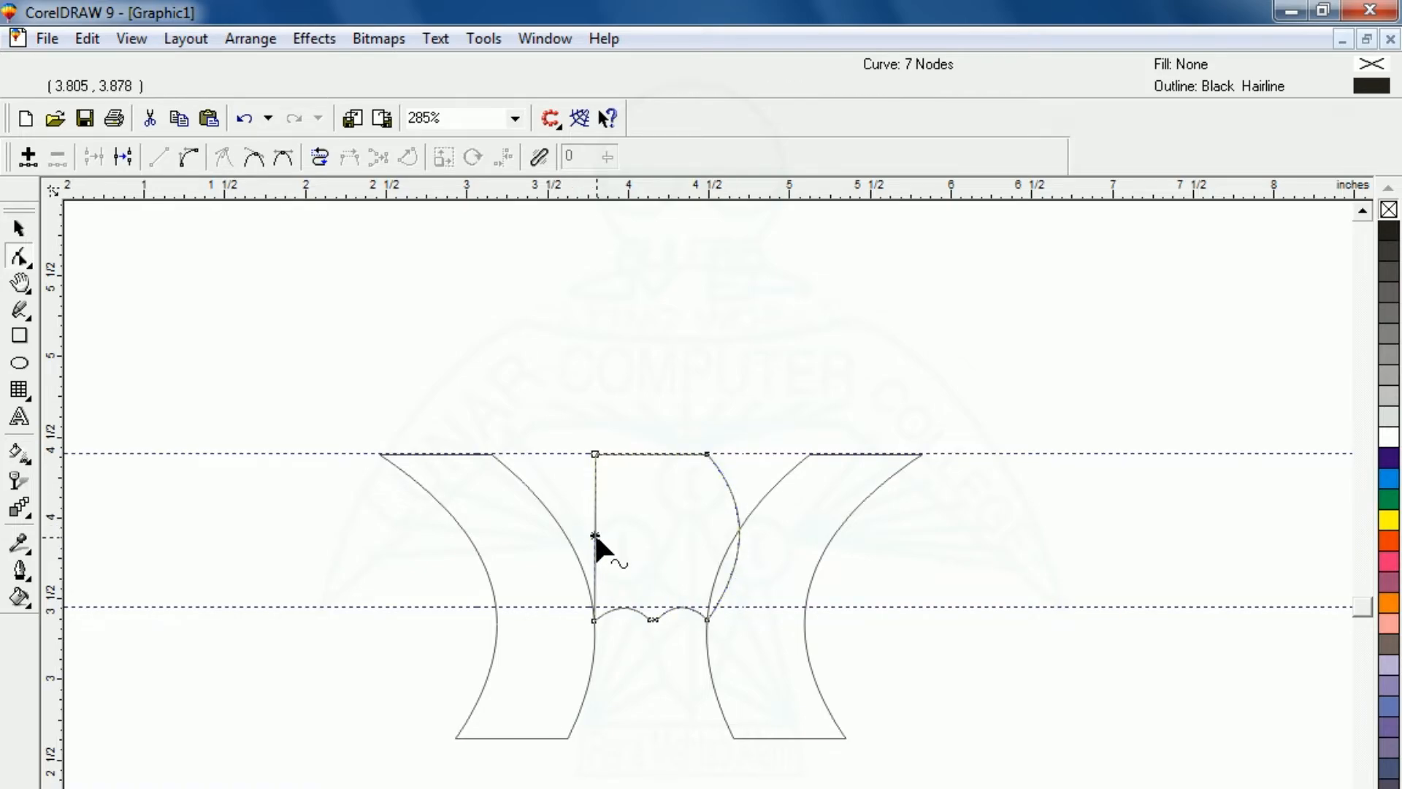
click(187, 155)
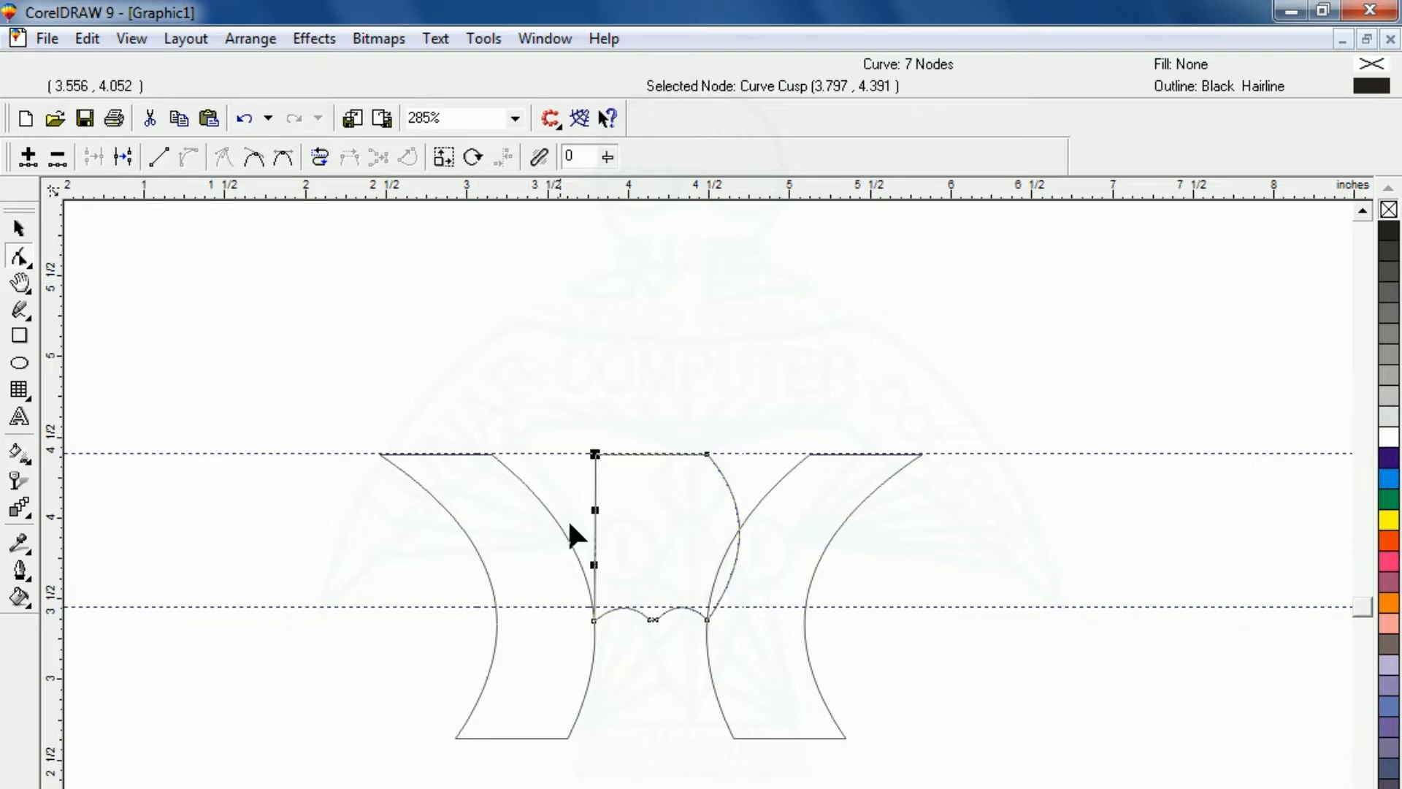
drag(593, 539, 565, 535)
- Curve the center shape's top edge upward into a dome and replace the guideline along the bar tops with one at the dome's peak
click(650, 453)
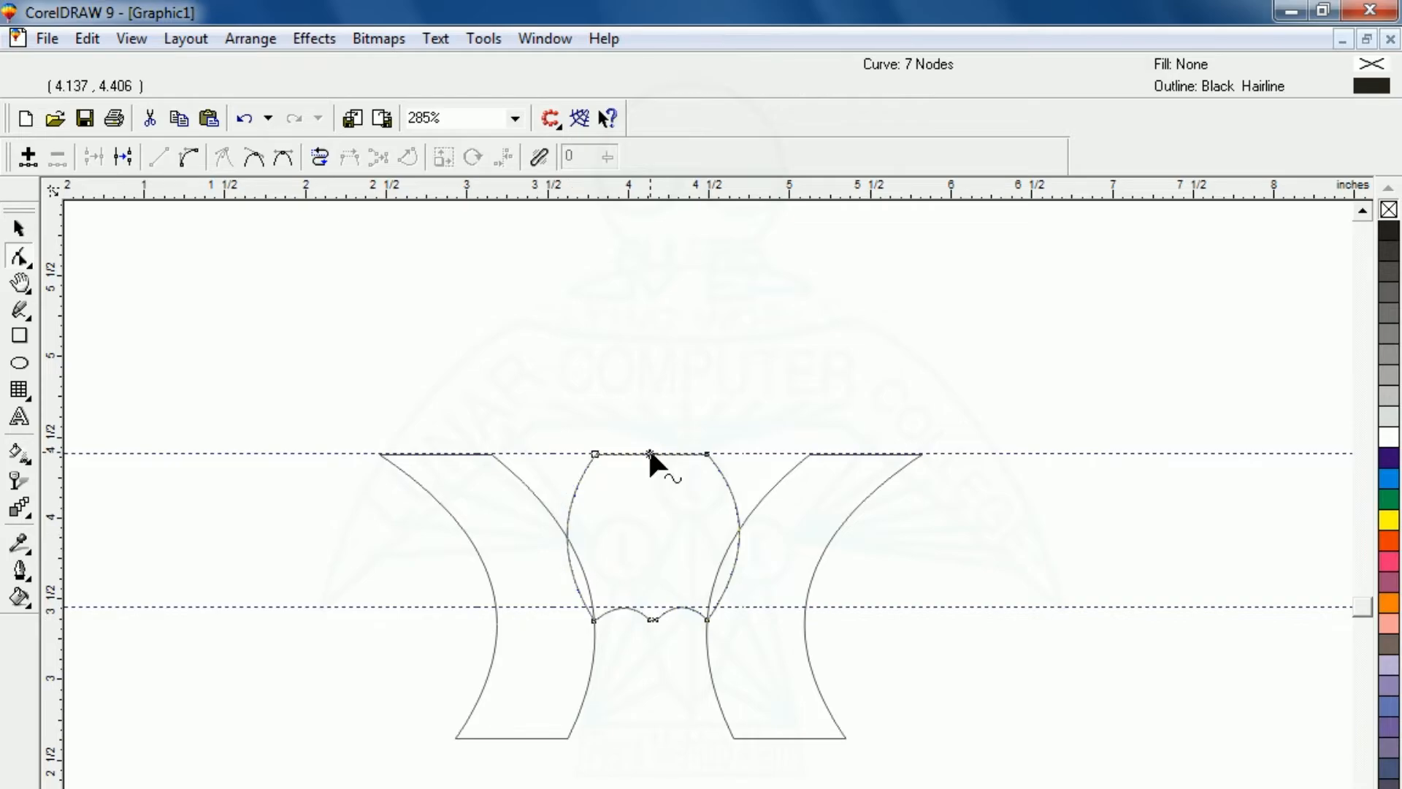
drag(650, 454, 647, 431)
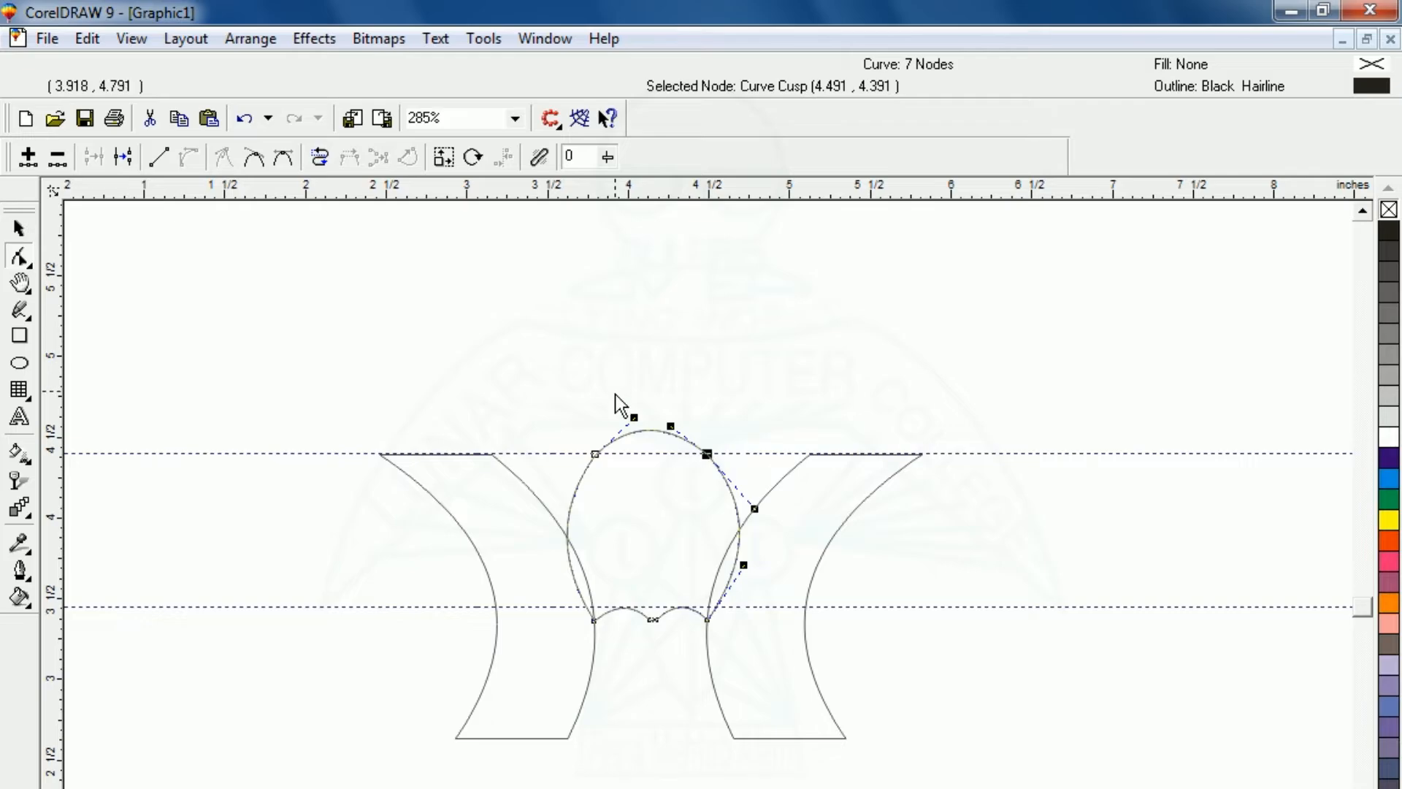
drag(615, 192, 613, 431)
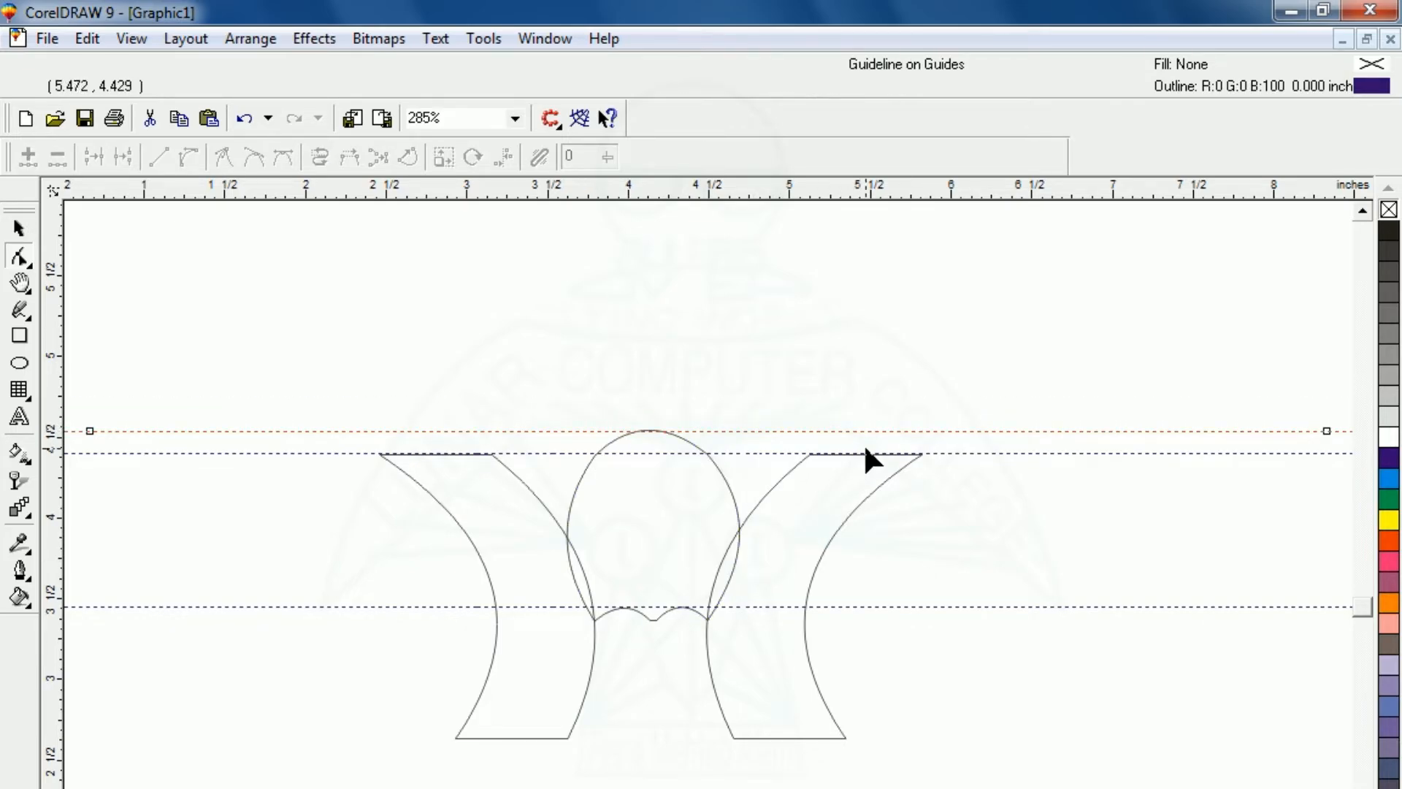
click(818, 454)
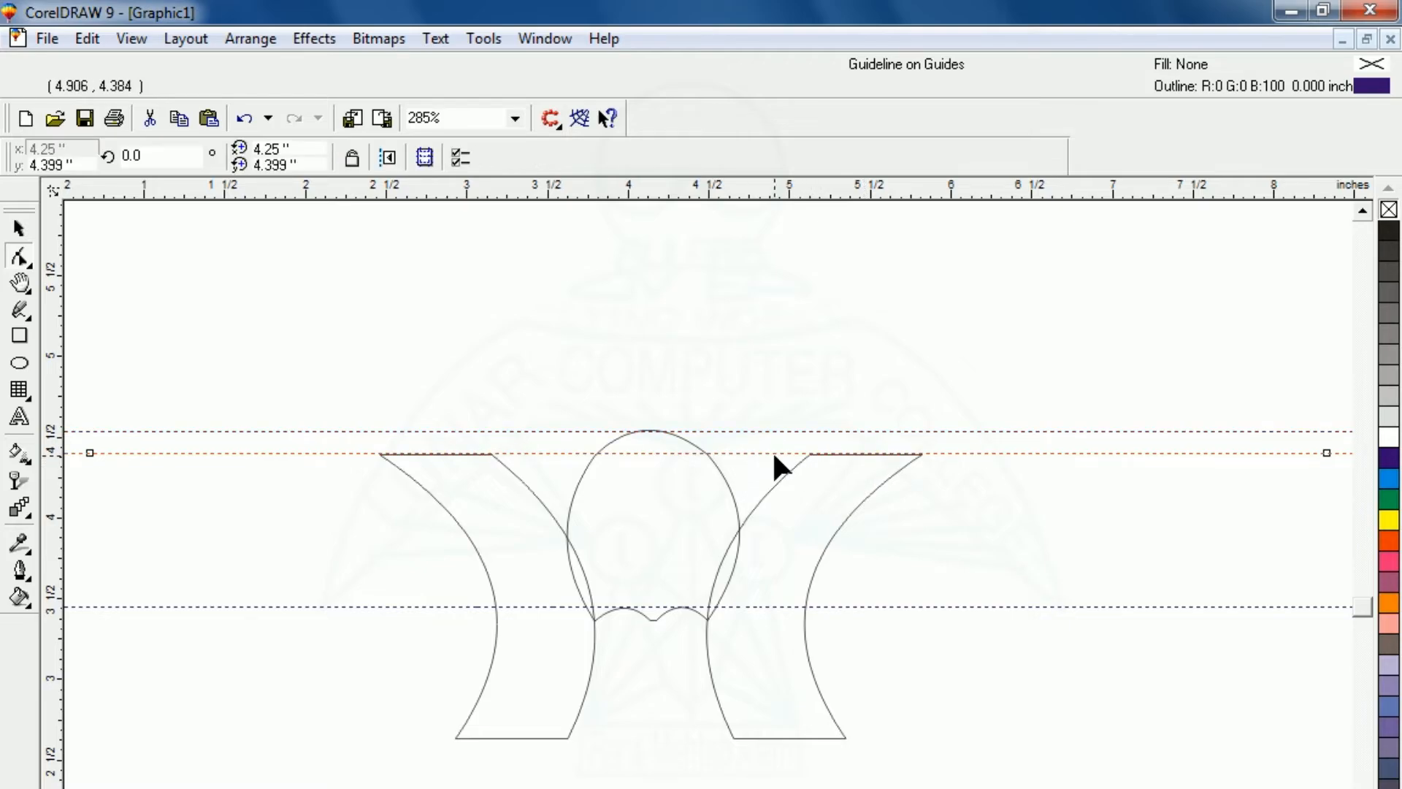
key(Delete)
- Convert the right bar's top edge to a curve and bend it upward to the guideline at the dome's peak
click(864, 455)
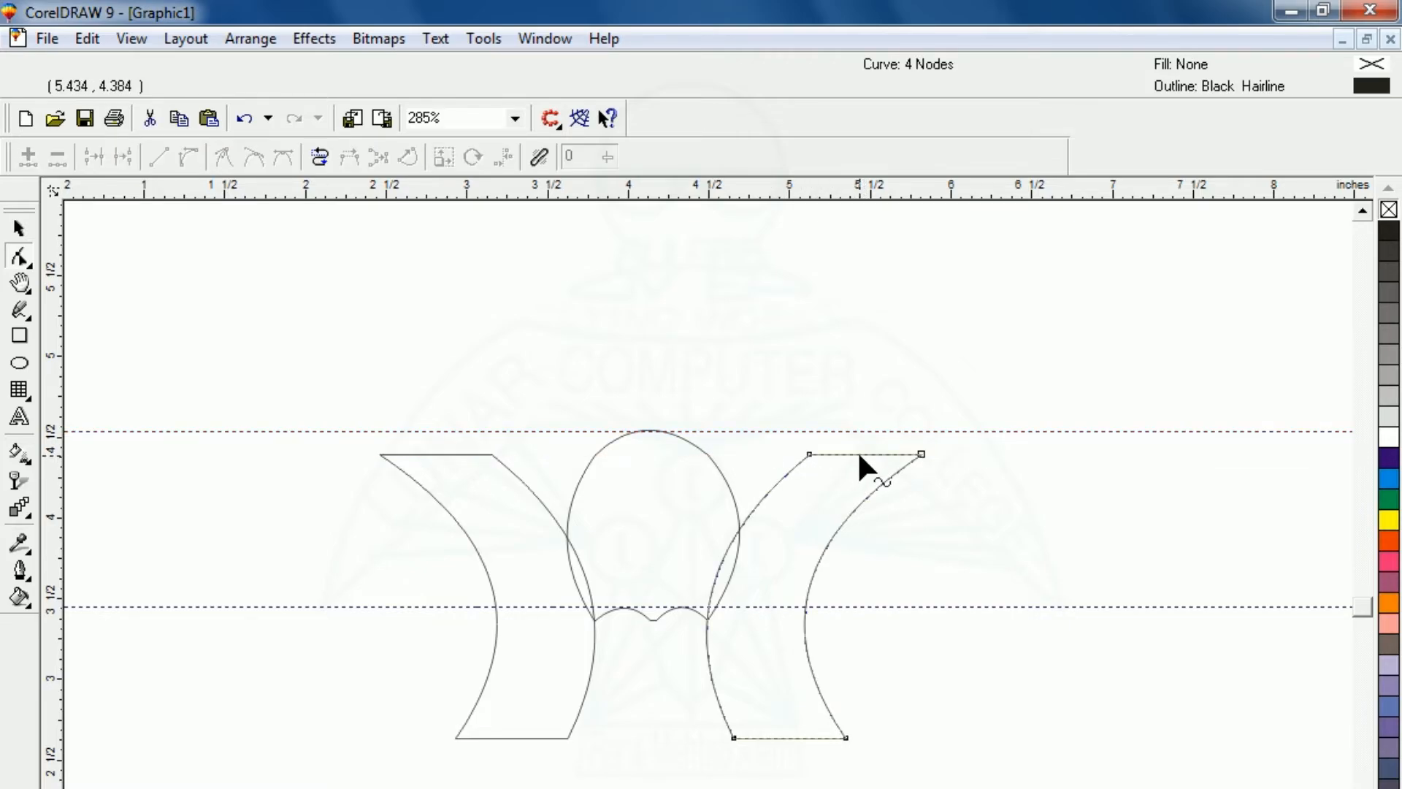
click(860, 453)
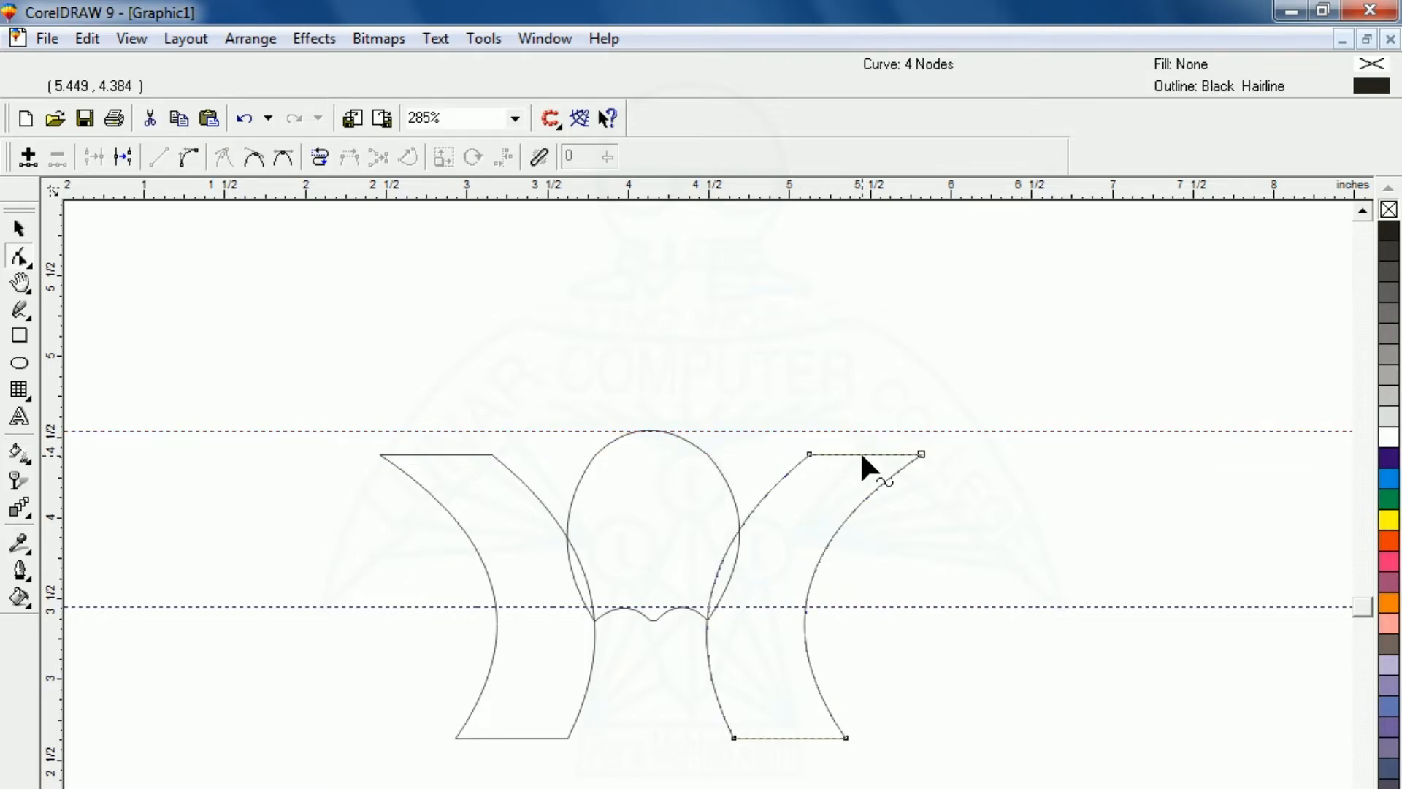
click(189, 156)
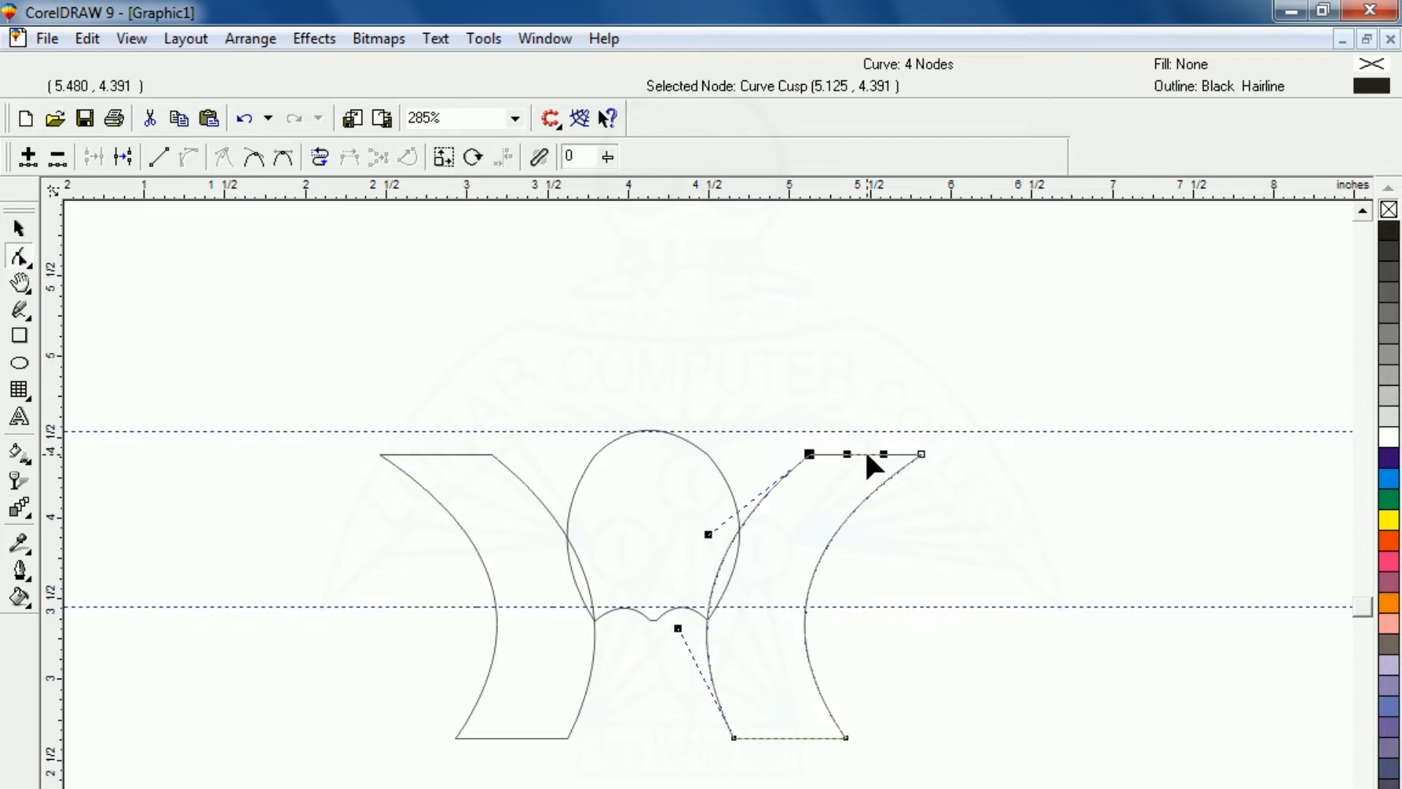
drag(867, 455, 869, 425)
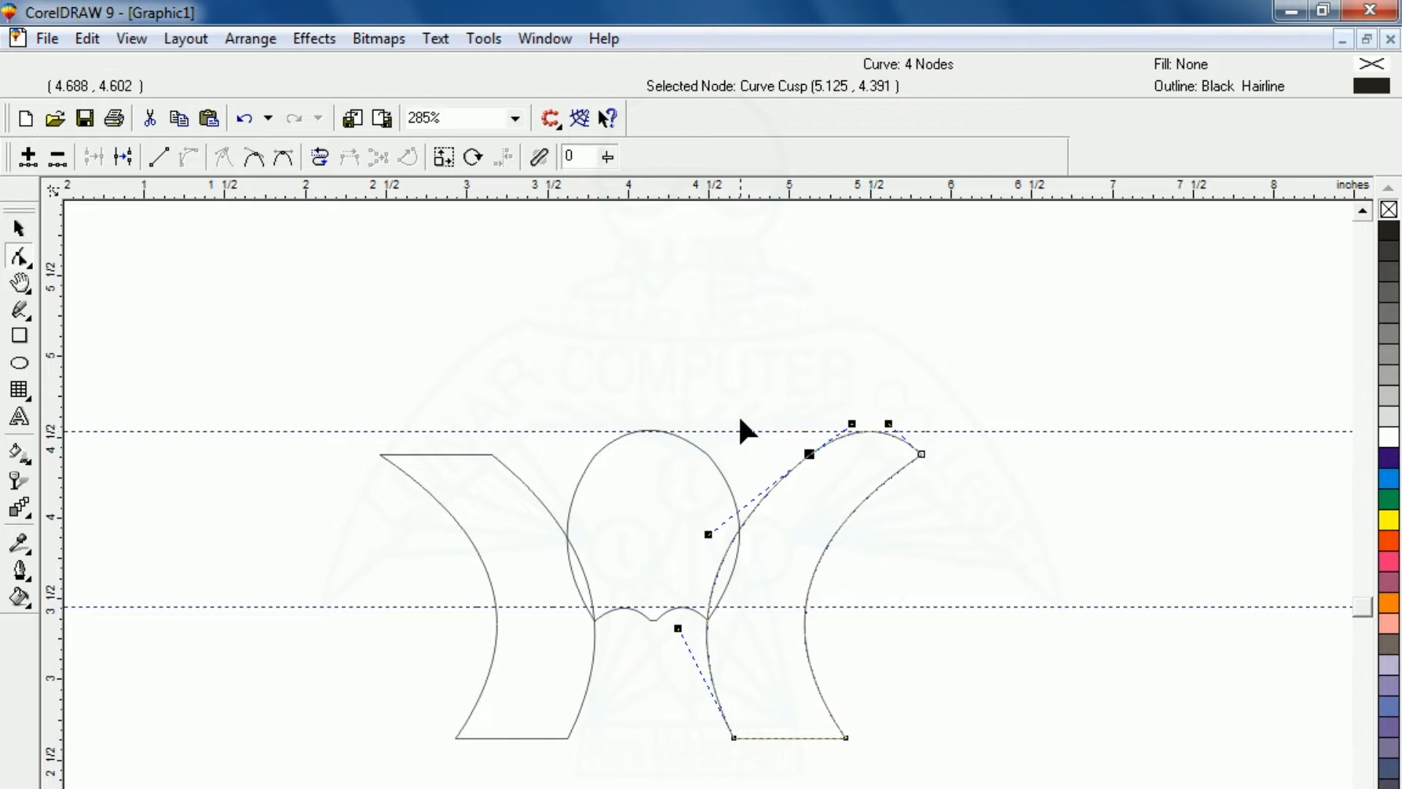
- Convert the left bar's top edge to a curve and bend it upward to the same guideline
click(430, 454)
click(431, 455)
click(432, 456)
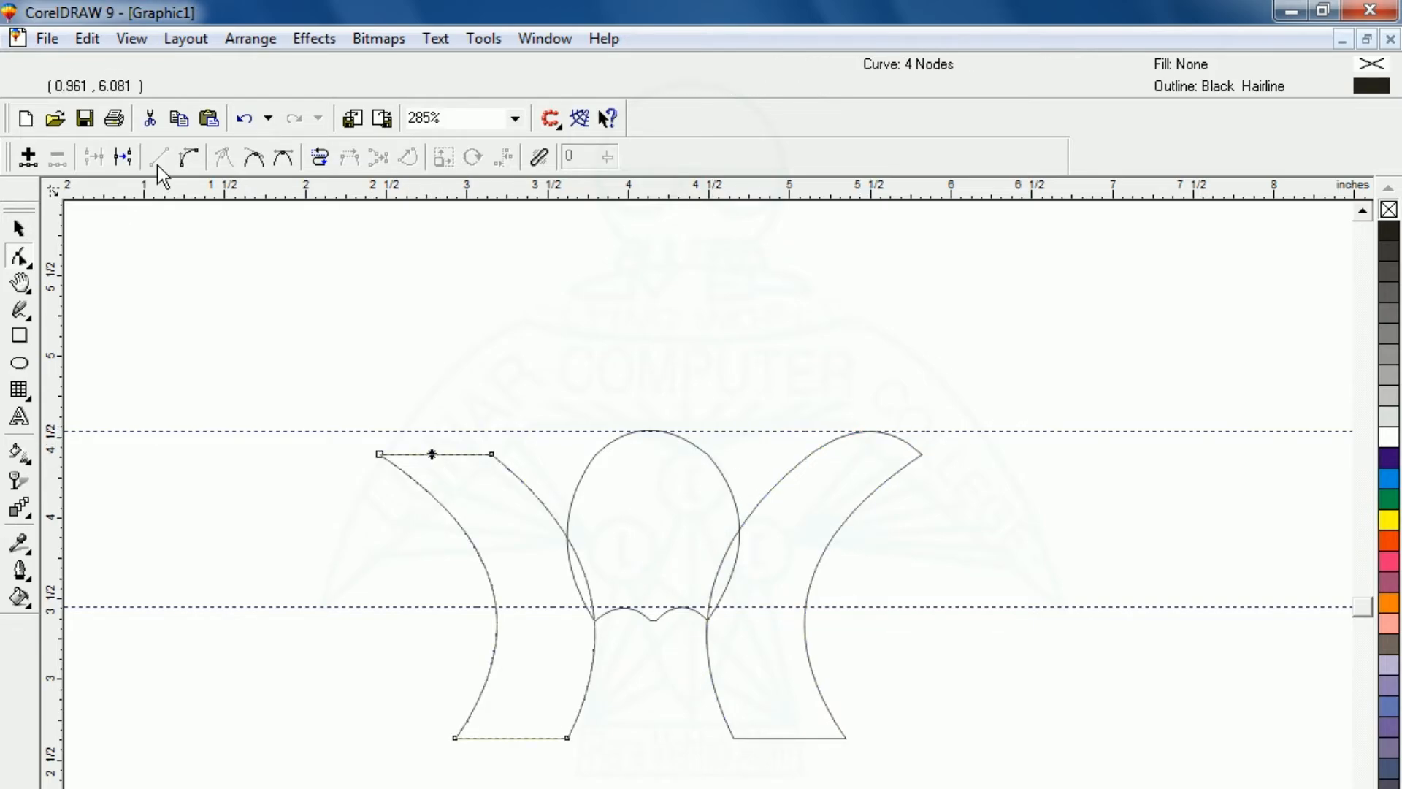
click(188, 156)
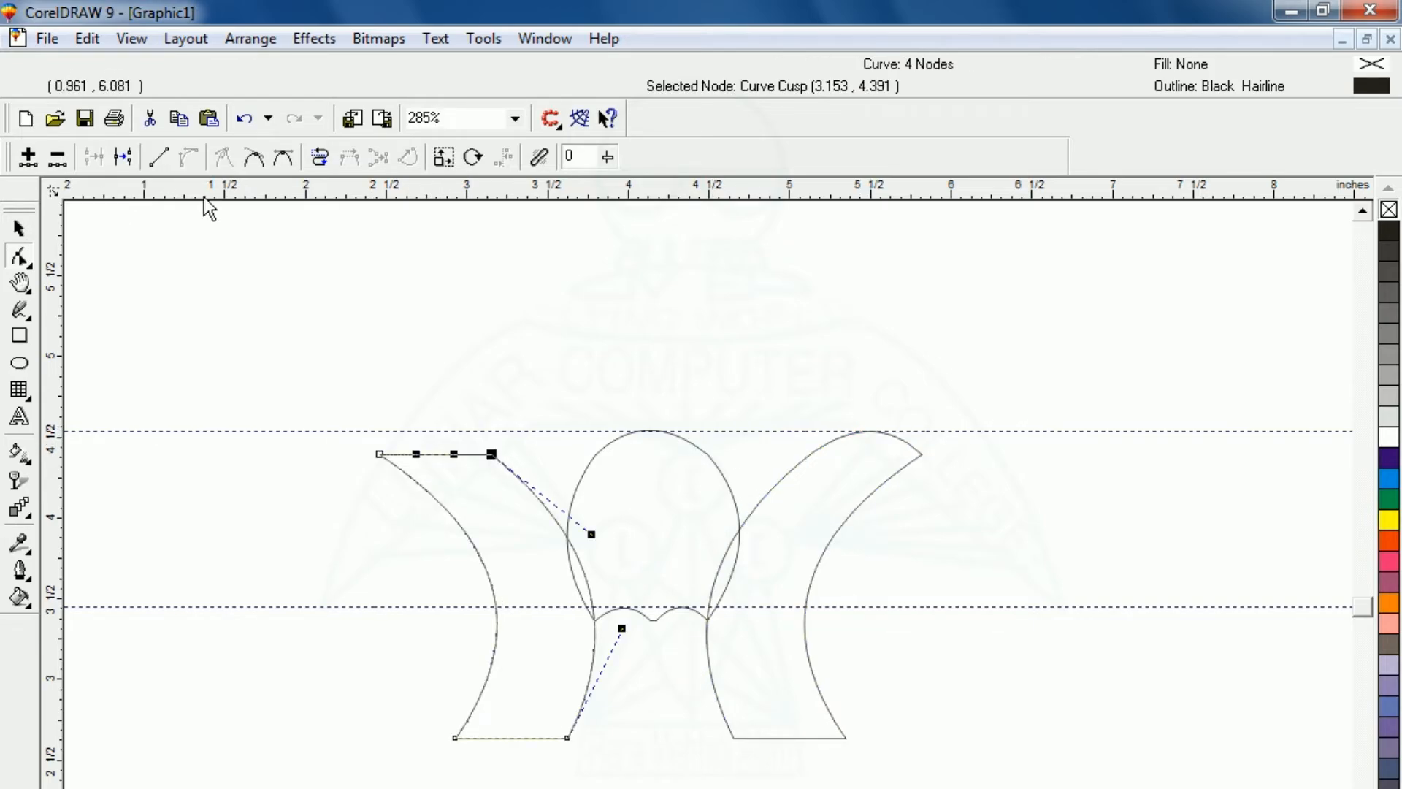
click(432, 451)
drag(434, 454, 437, 433)
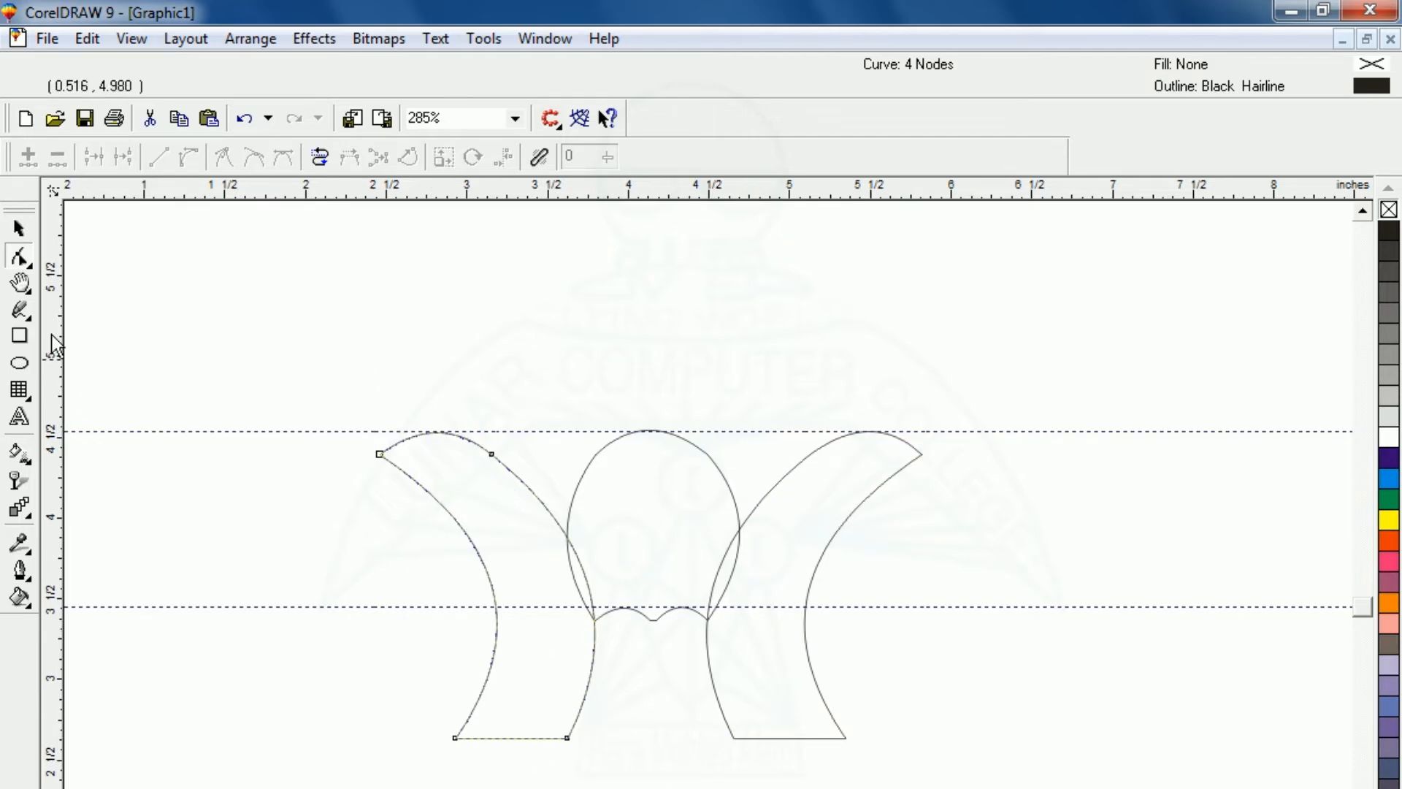
- Delete both remaining horizontal guidelines
click(19, 228)
click(100, 275)
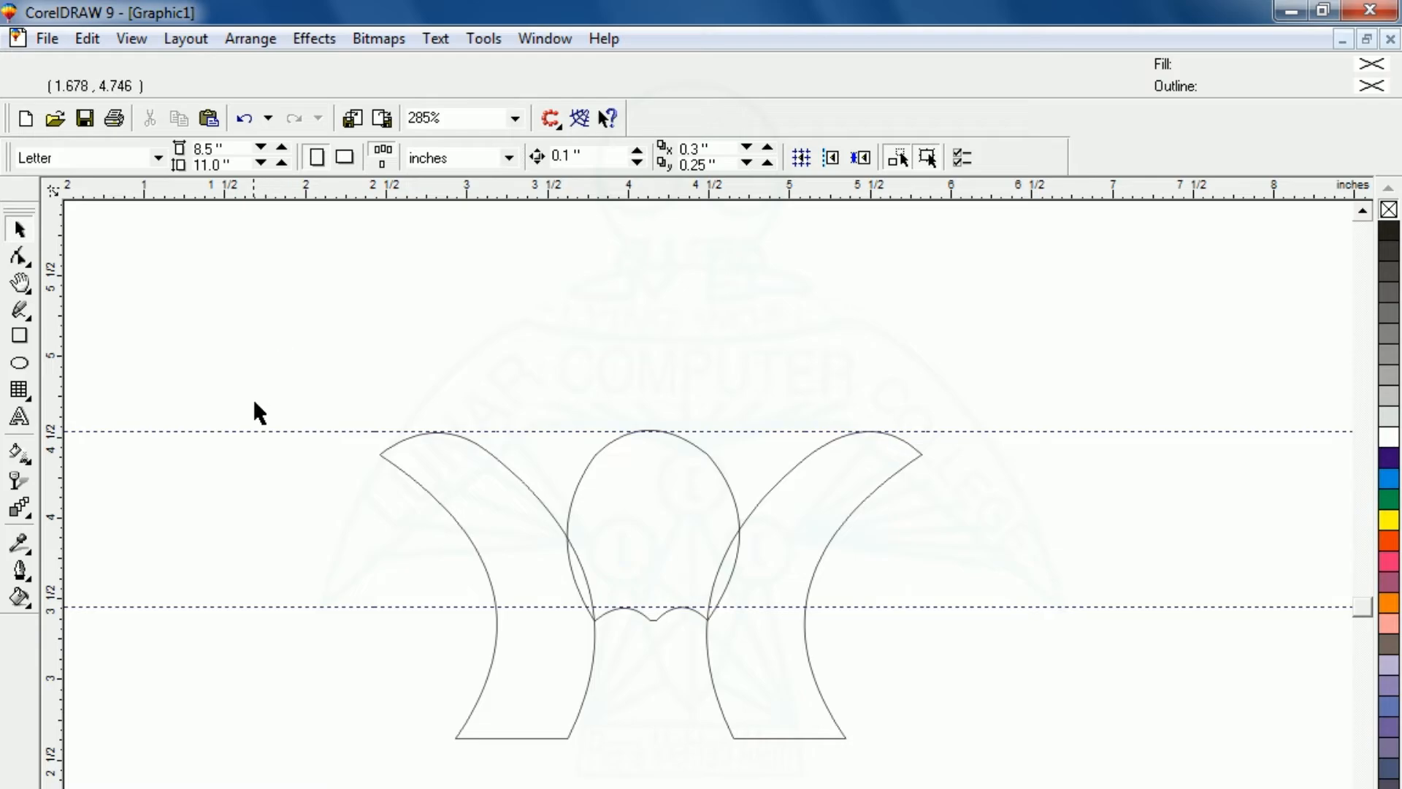
click(278, 432)
key(Delete)
click(294, 606)
key(Delete)
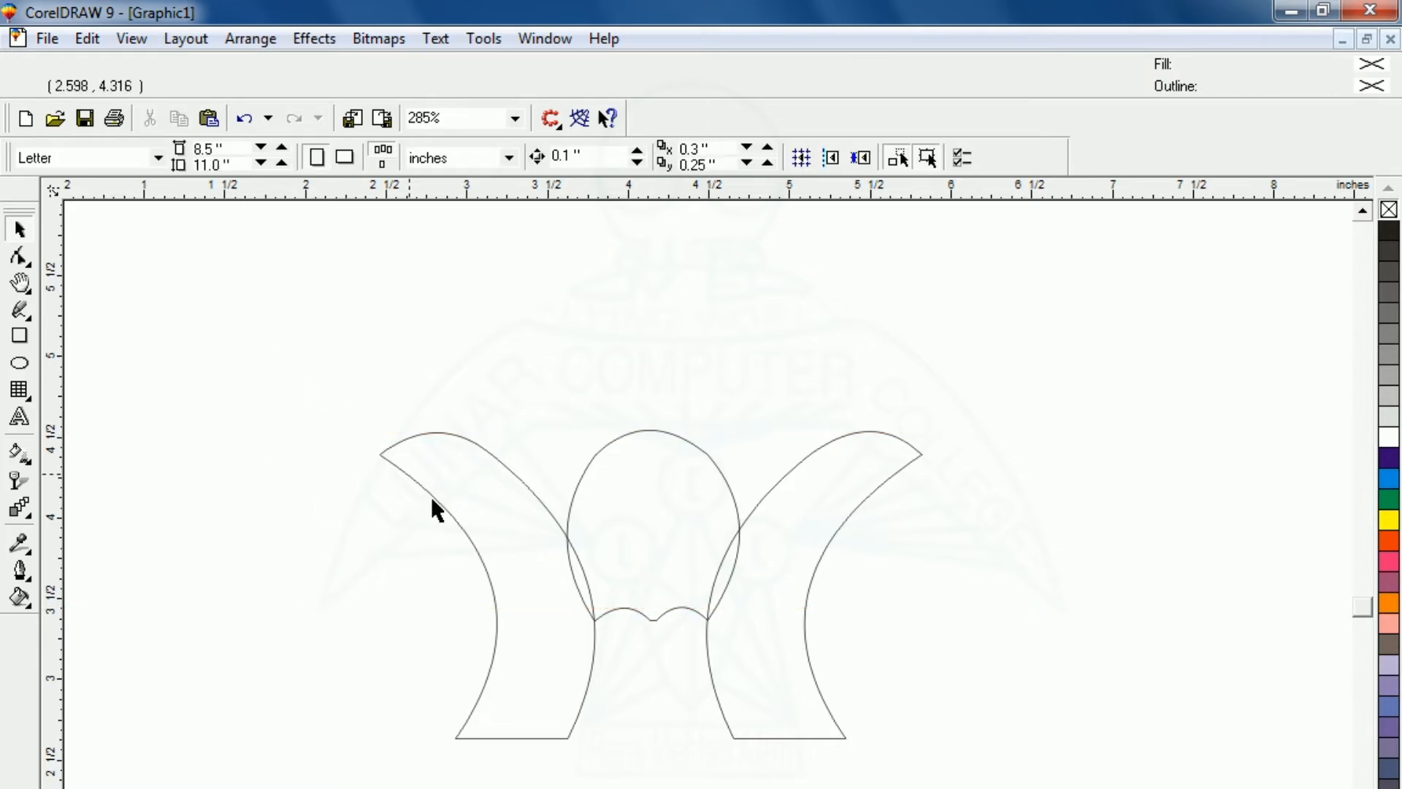
- Weld the two bars and the center shape into a single object
drag(295, 316, 1029, 788)
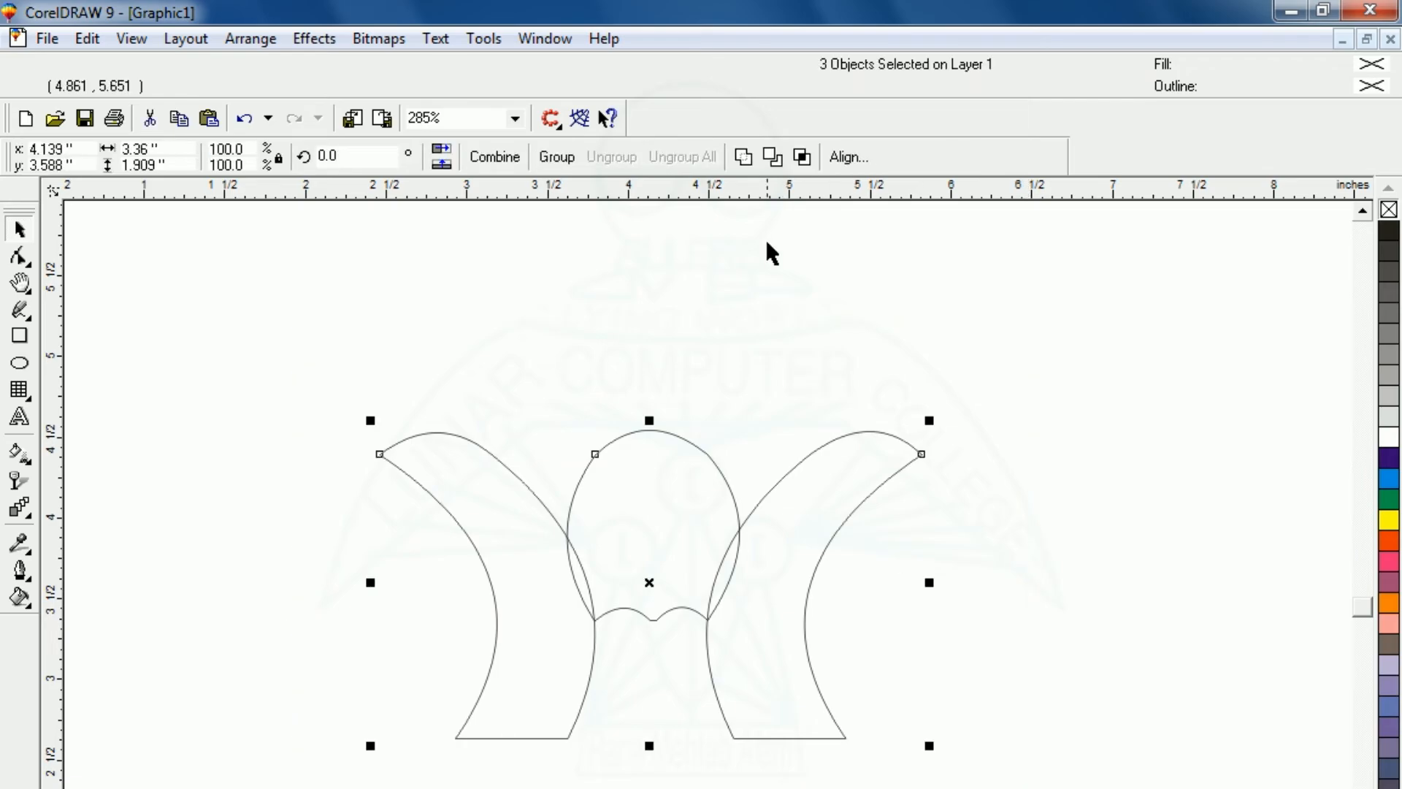
click(743, 156)
click(193, 539)
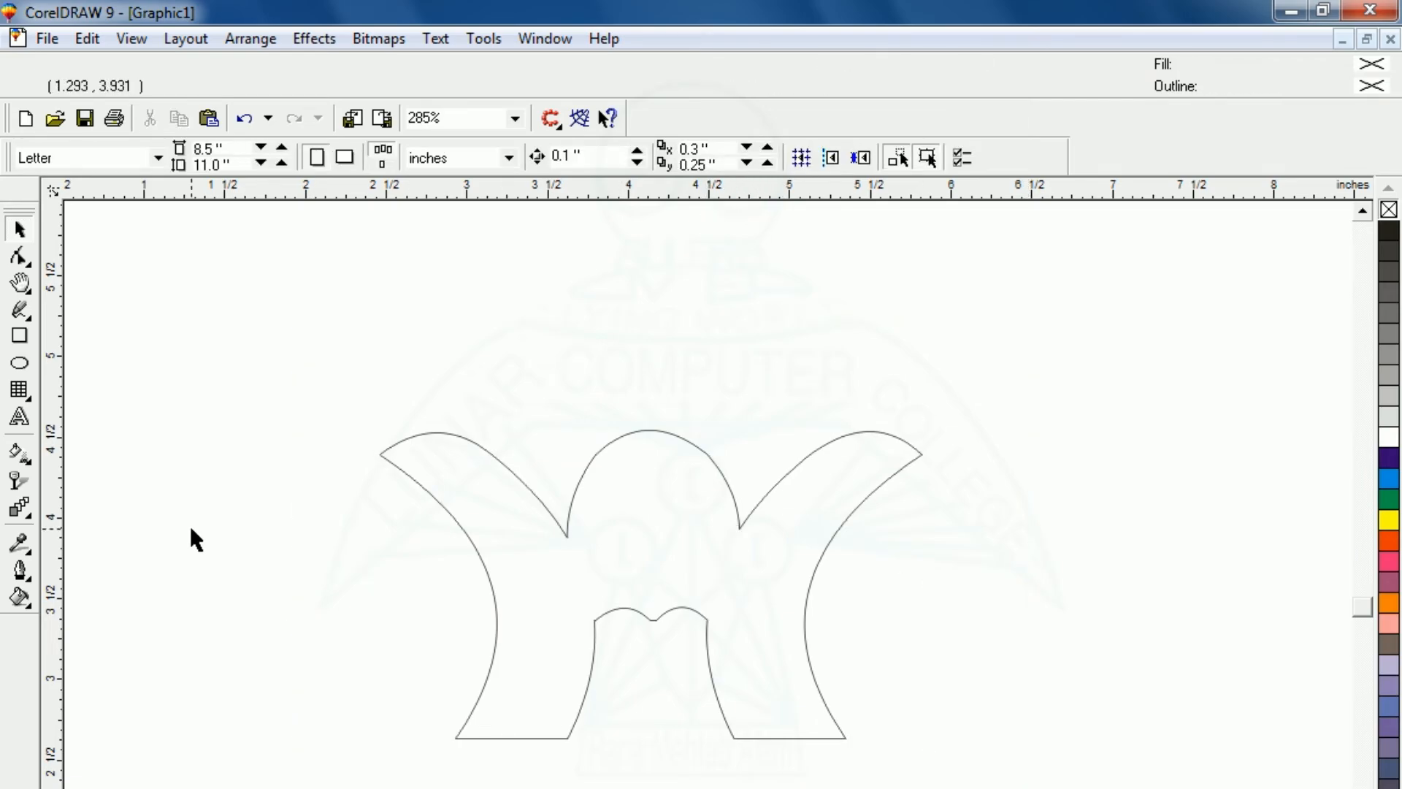
- Give the welded logo shape a red fill and a red outline
click(571, 565)
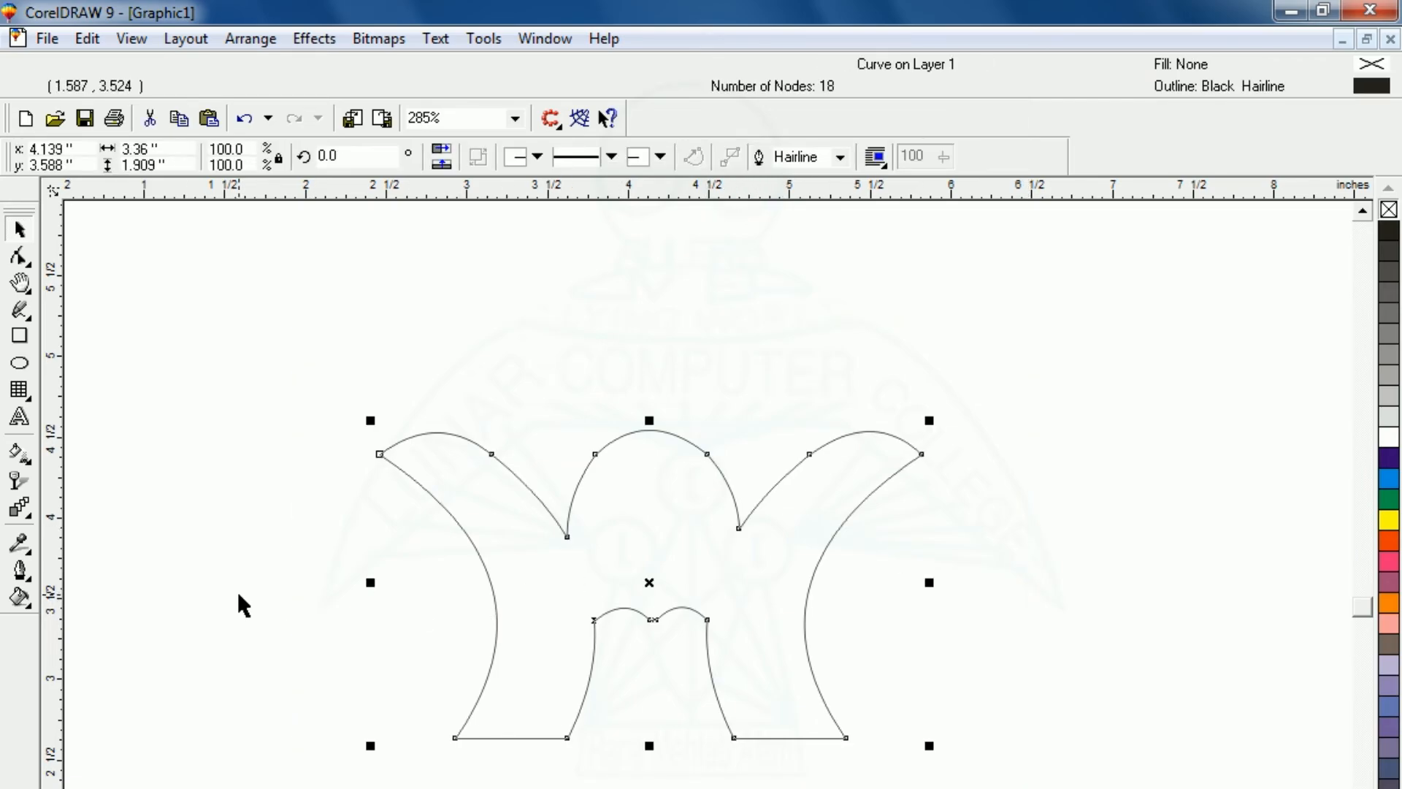
click(239, 594)
click(586, 542)
click(1386, 542)
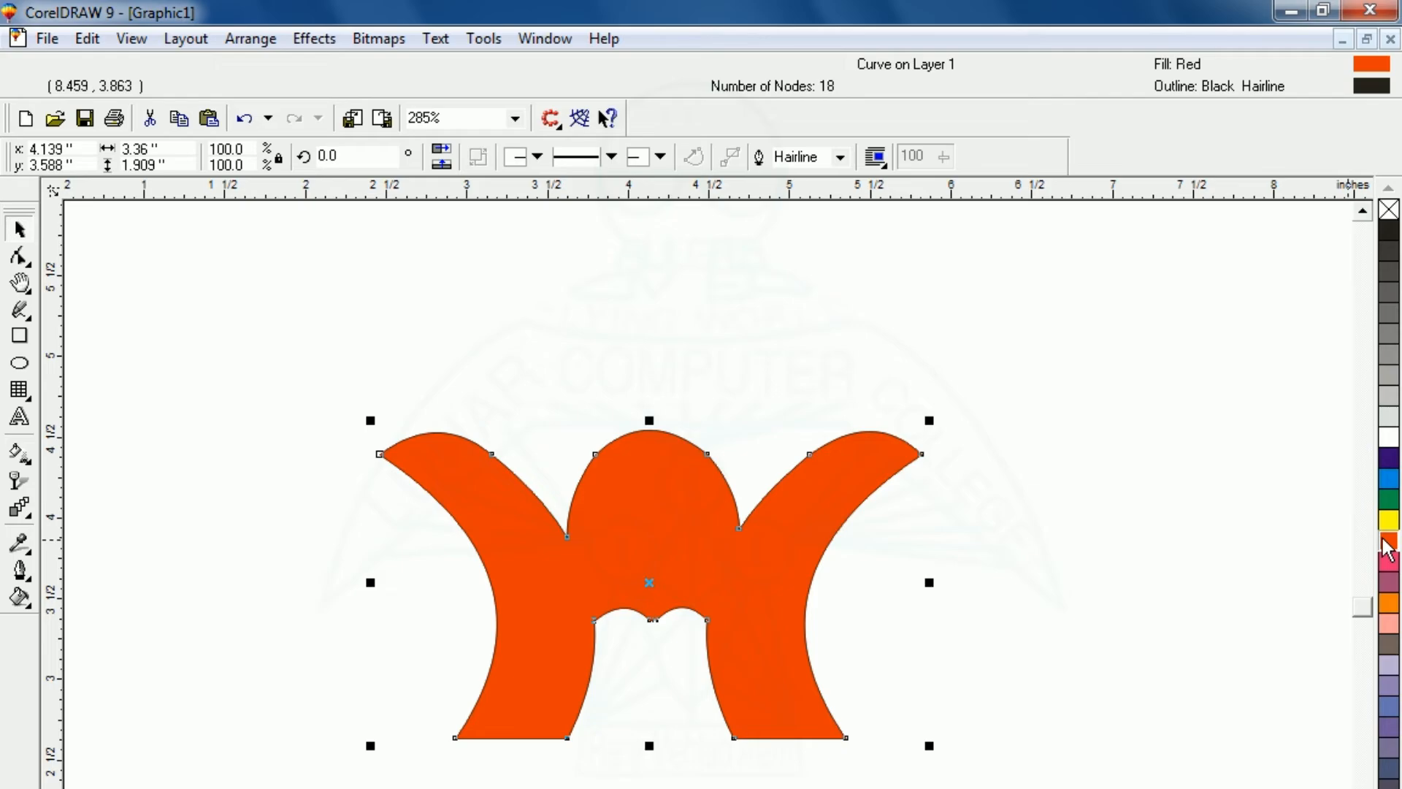
right_click(1386, 542)
- Duplicate the red logo shape with a slight sideways offset and give the rear copy a cyan fill and outline
drag(524, 645, 557, 651)
click(1388, 478)
right_click(1388, 478)
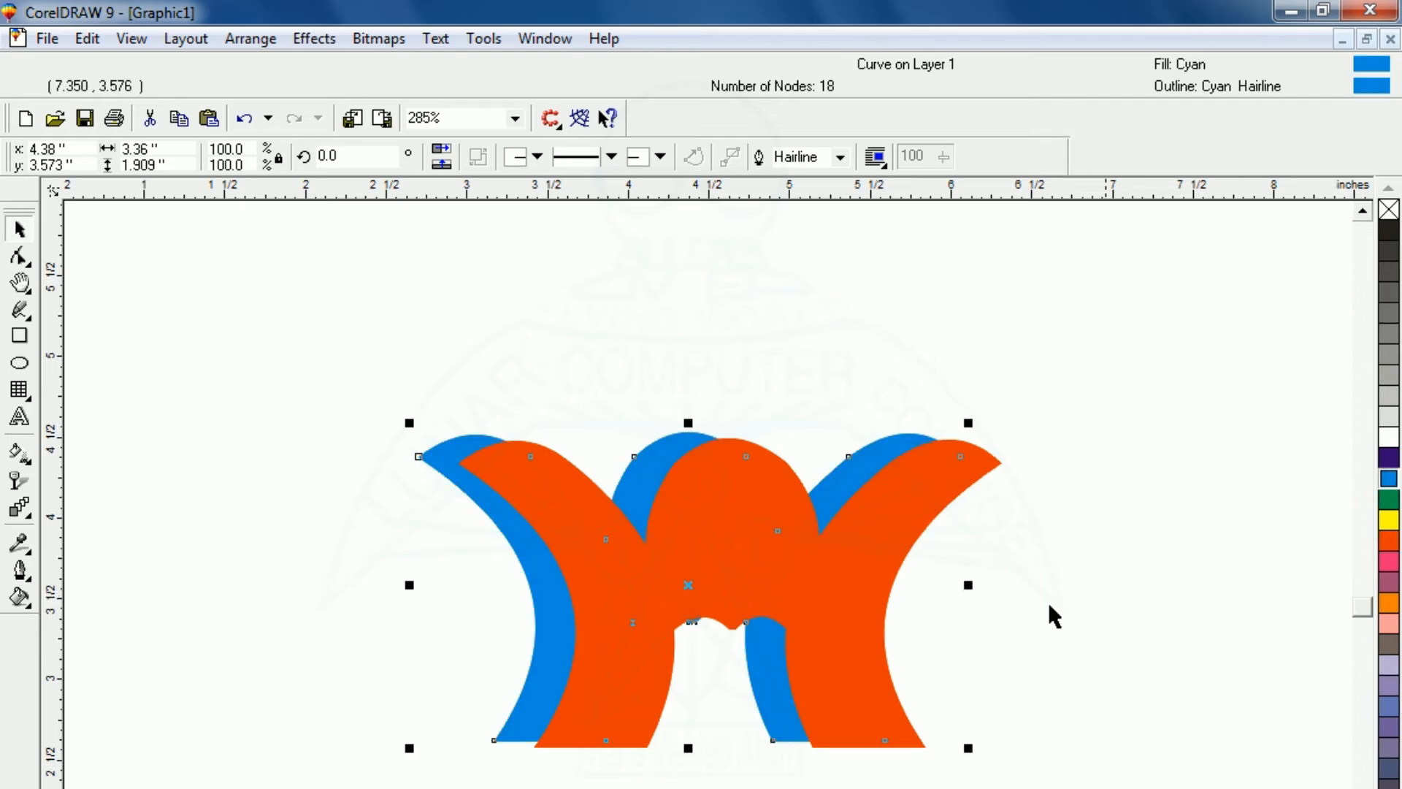
- Position the red shape over the cyan copy so only a thin cyan edge shows along its upper and right sides
click(501, 599)
drag(738, 586, 657, 567)
click(504, 595)
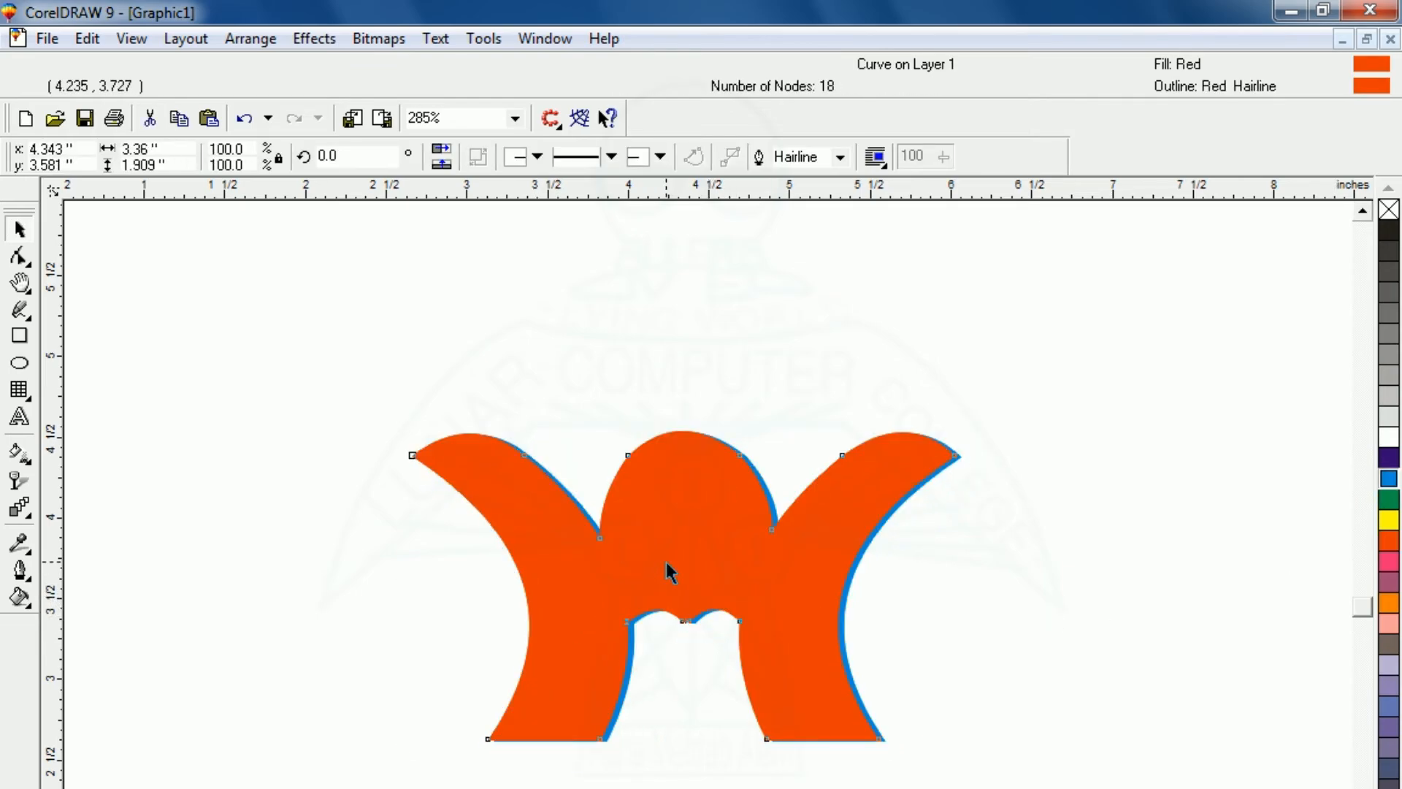
drag(666, 543, 656, 544)
click(397, 576)
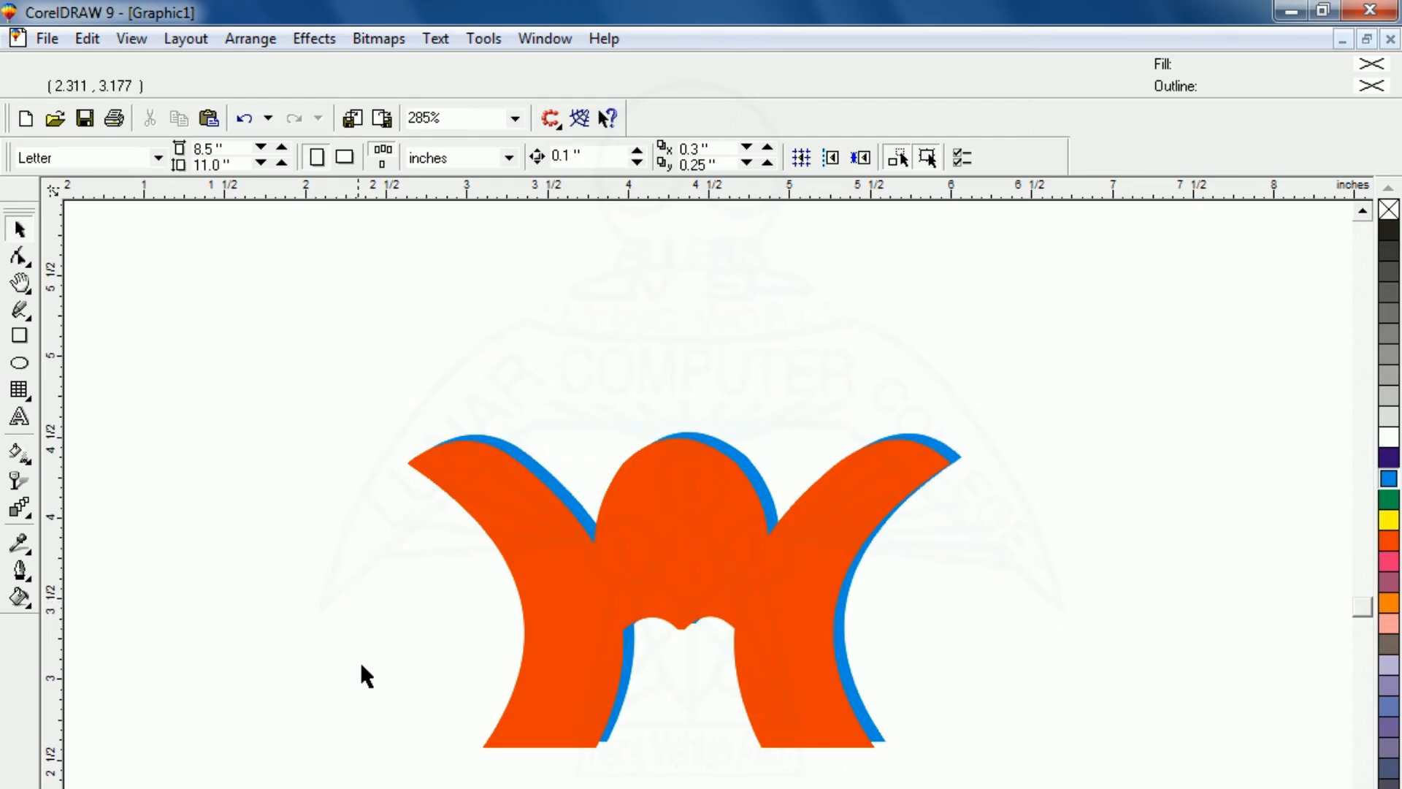
click(635, 557)
mouse_move(643, 557)
mouse_down()
mouse_move(660, 547)
mouse_move(663, 561)
mouse_up()
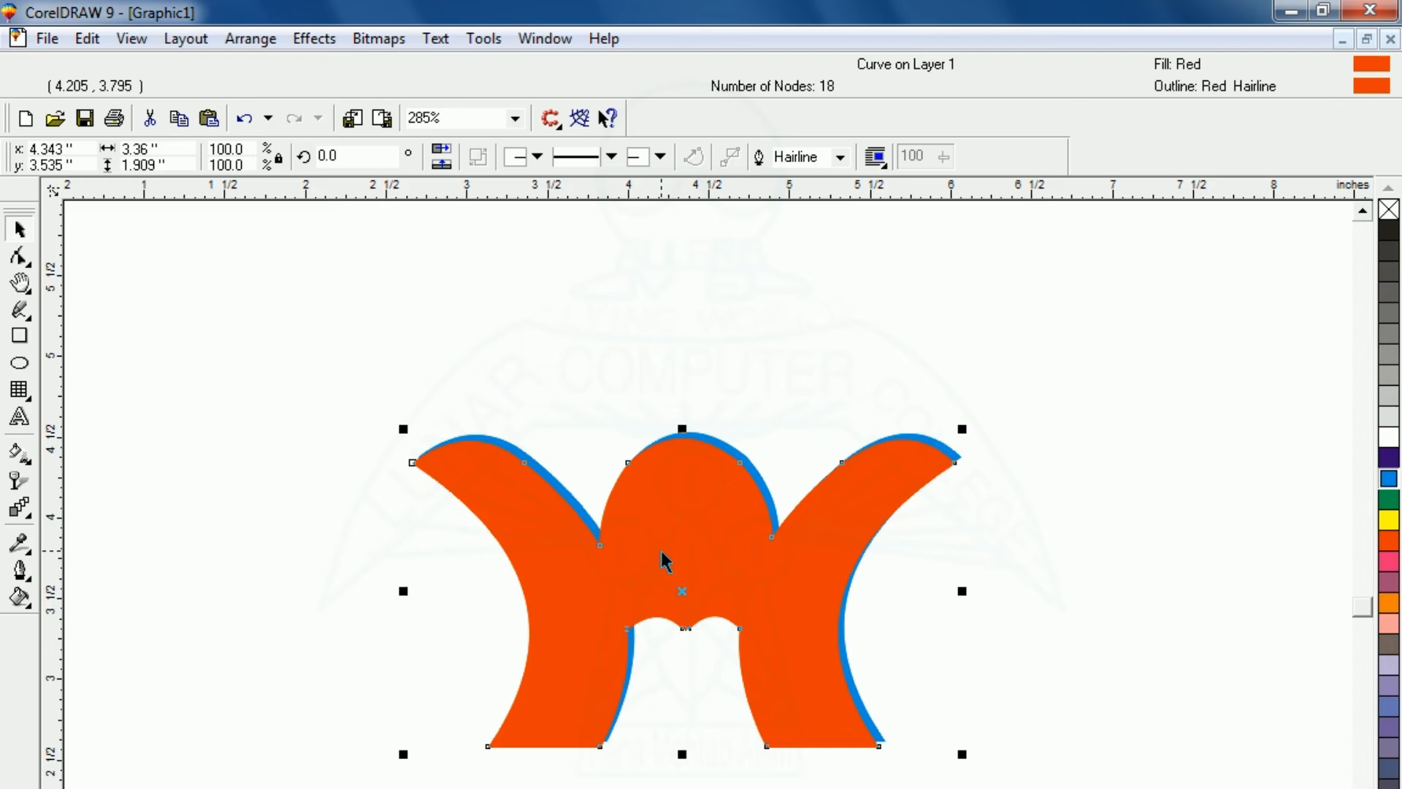
click(334, 636)
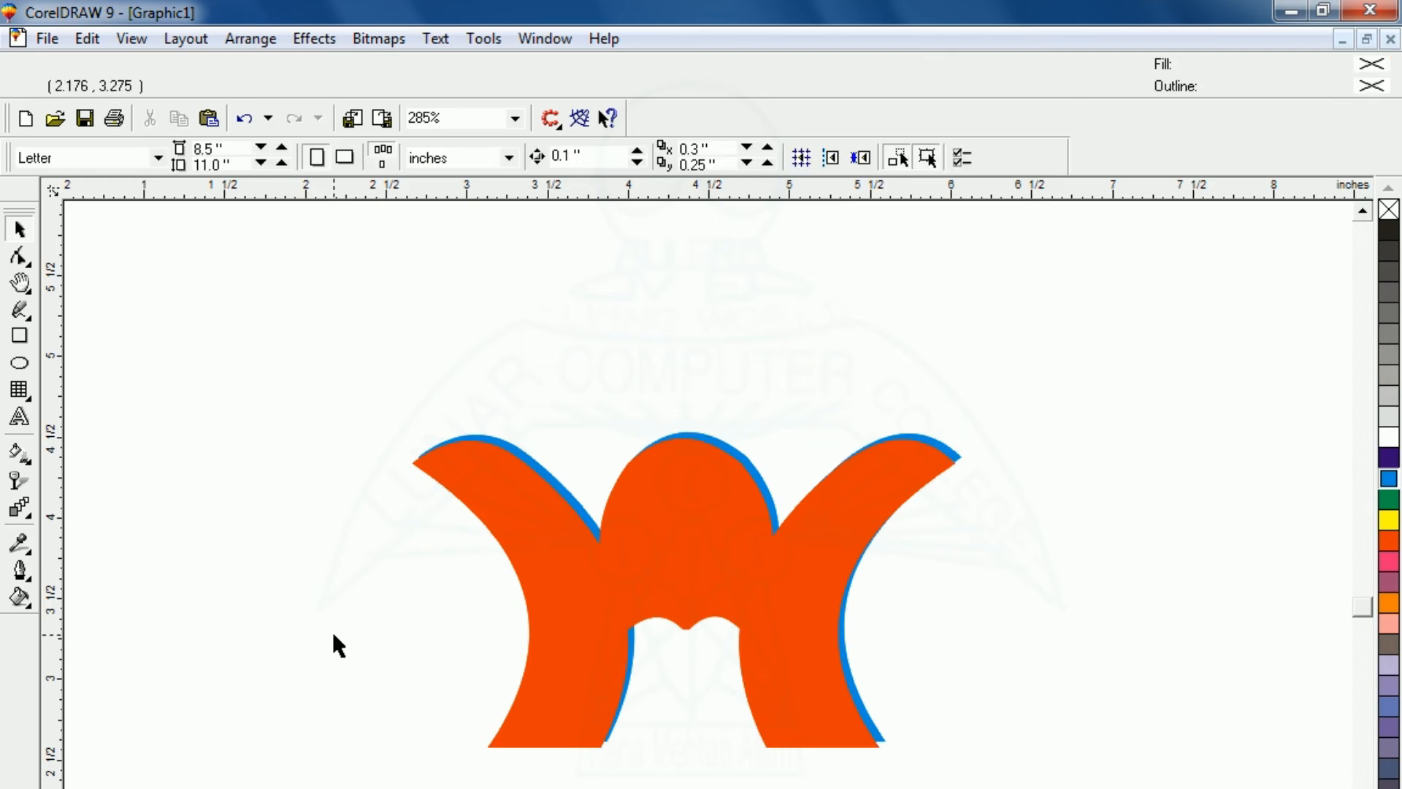